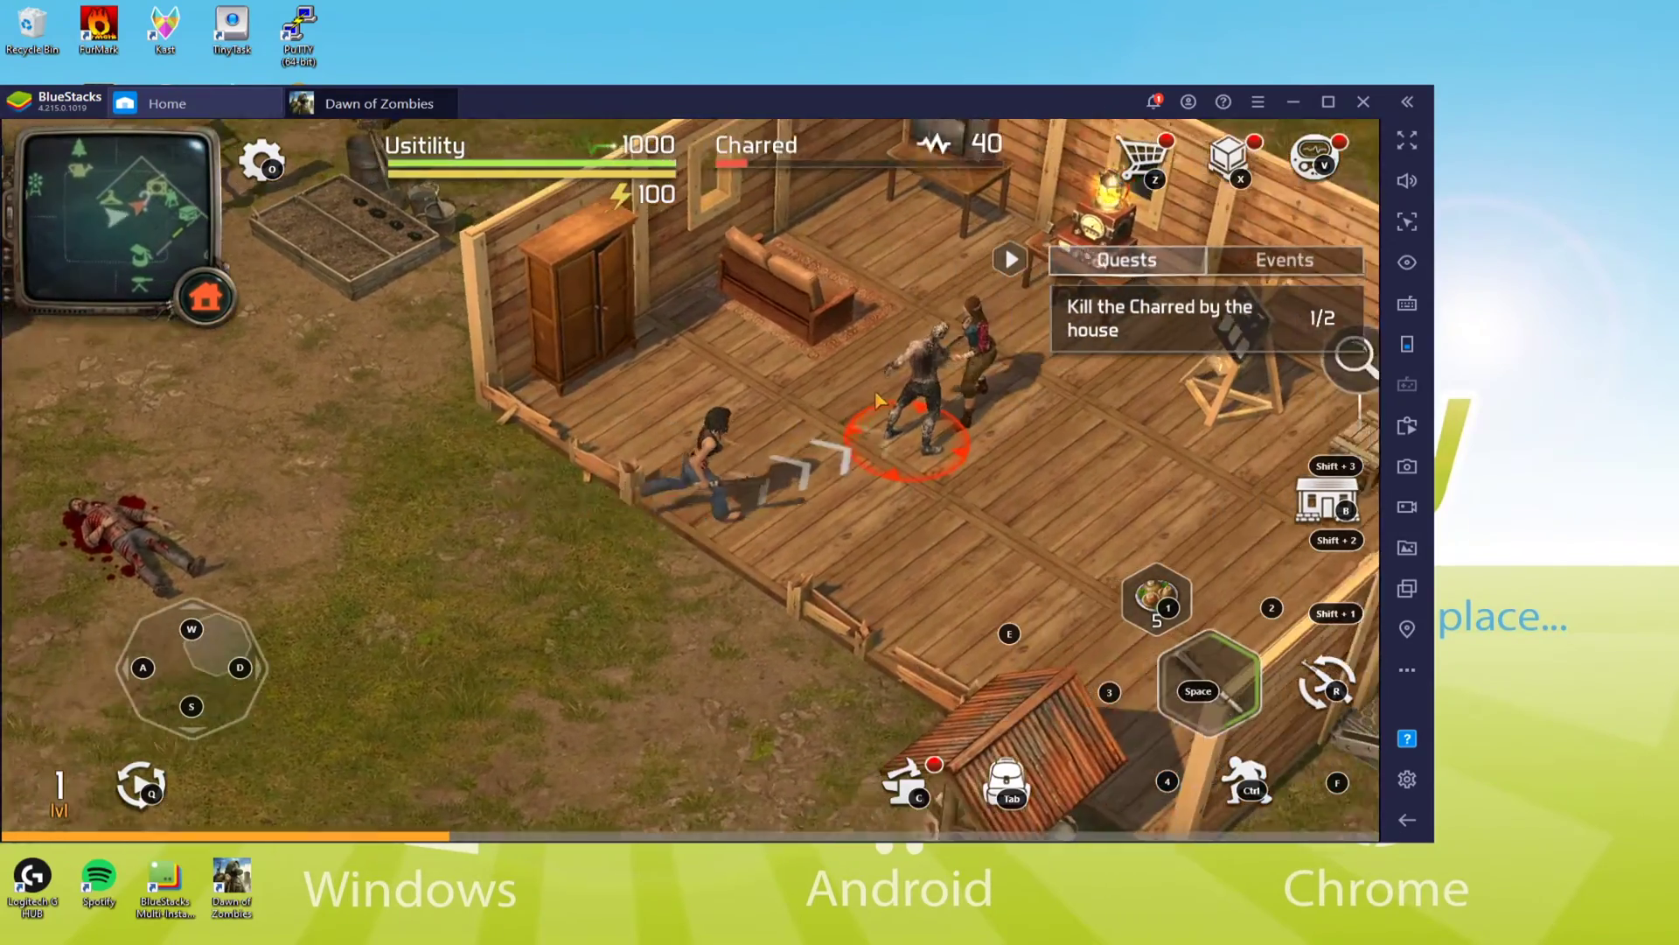
Move the survivor around the wooden house and yard to fight the Charred
key(d)
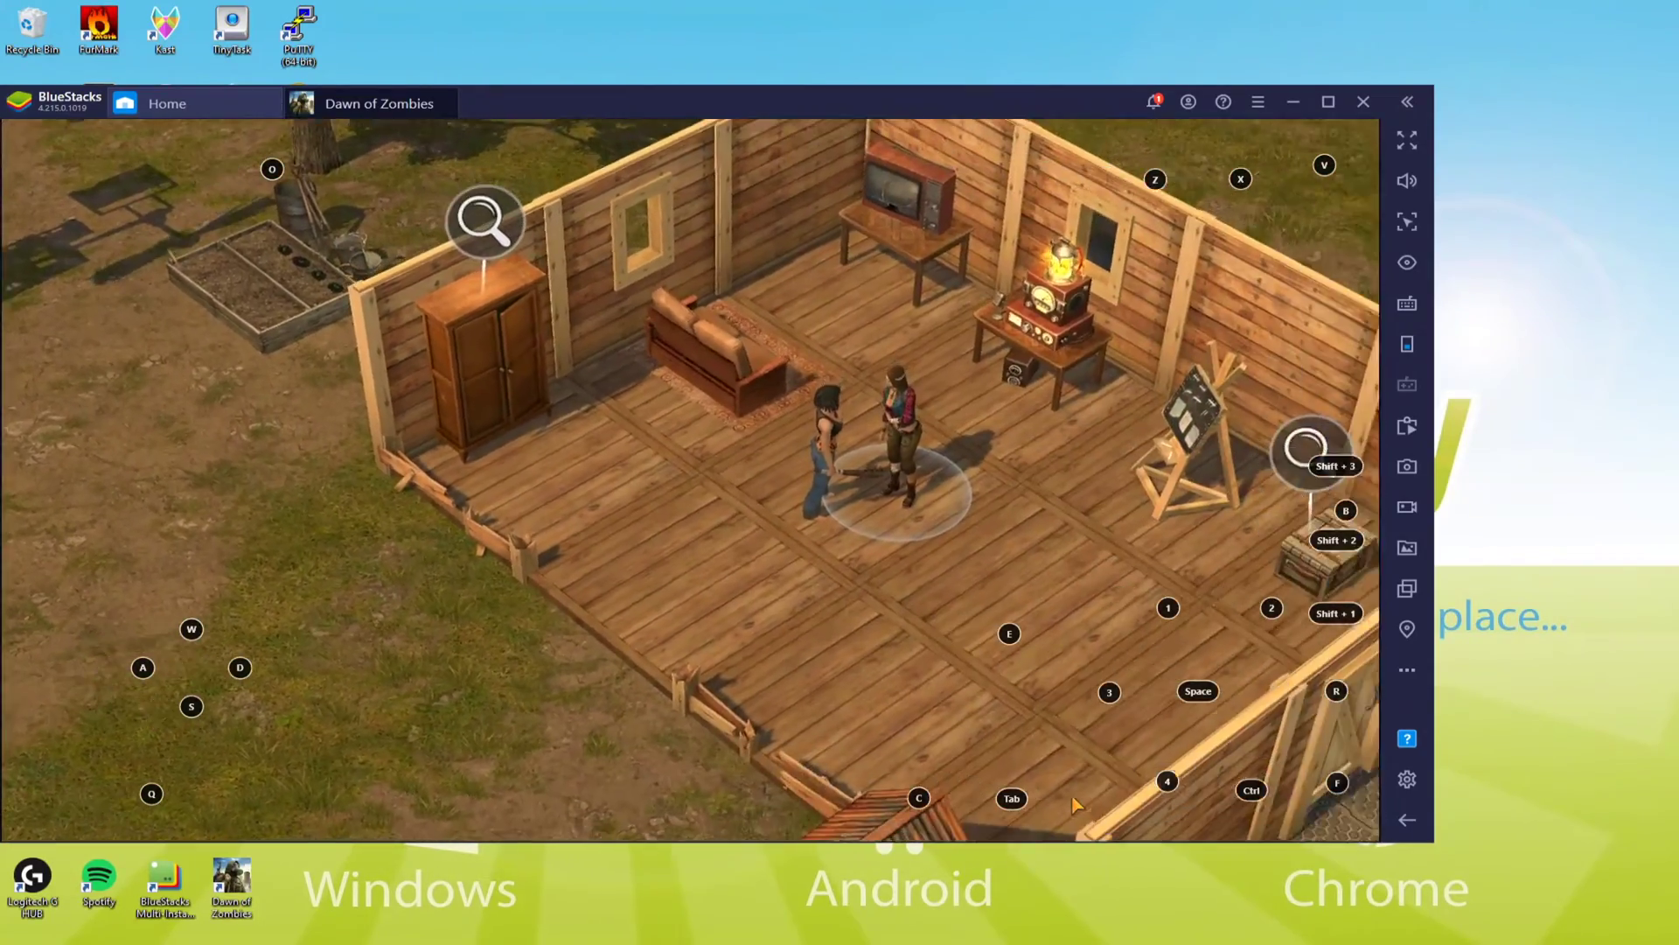
key(a)
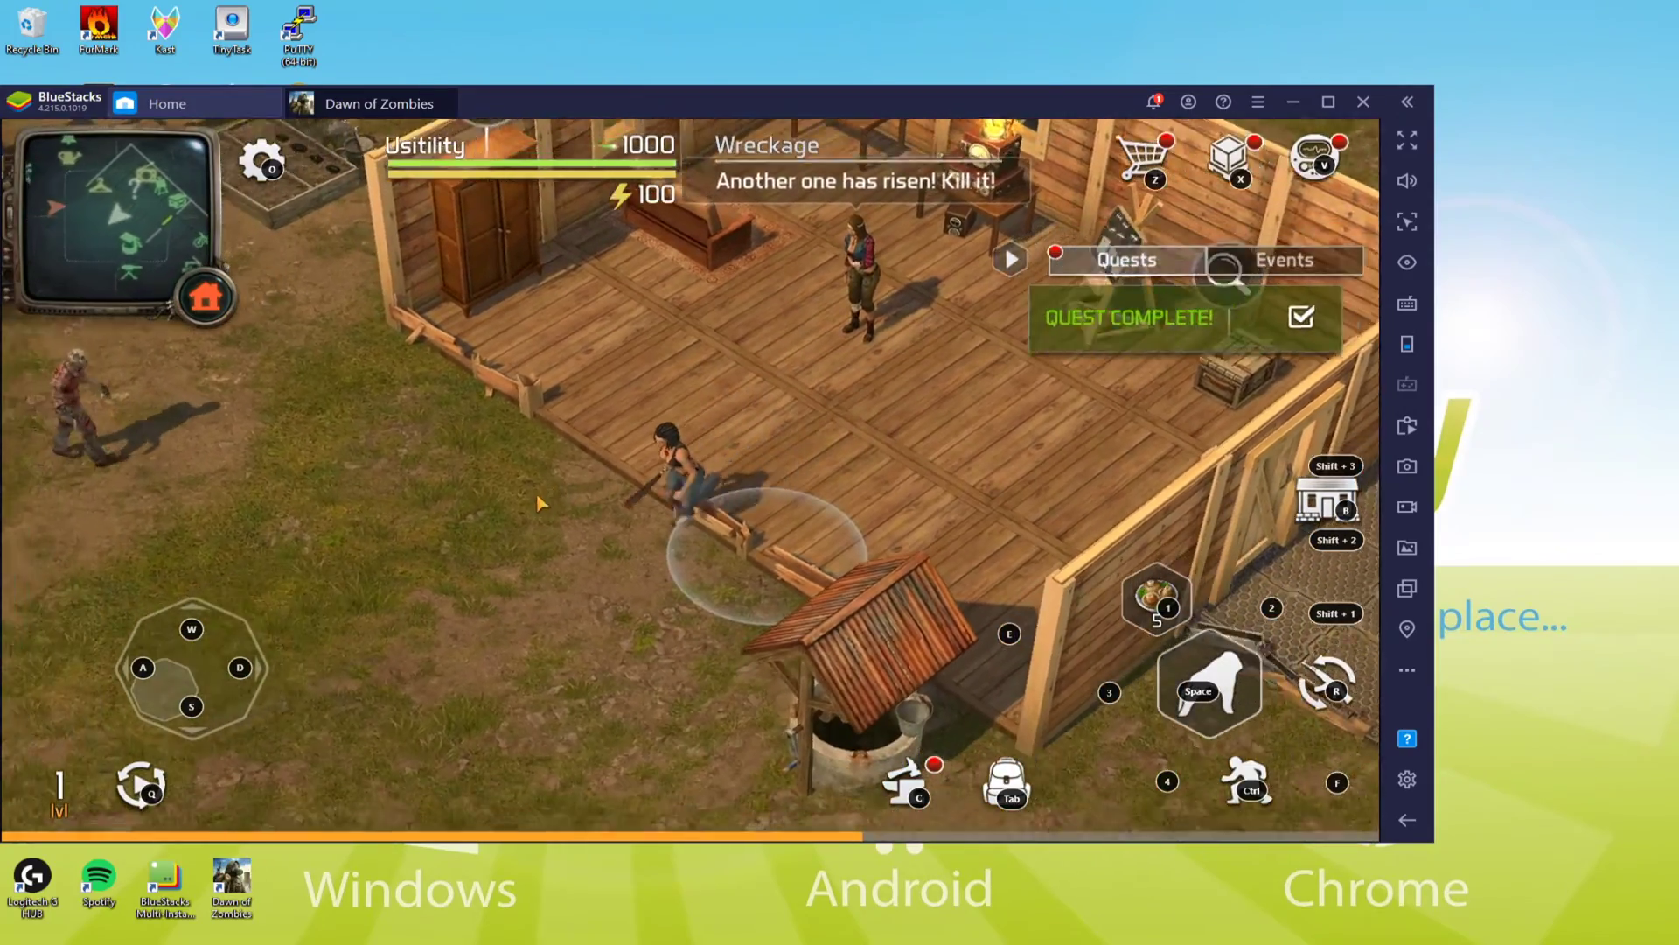
key(a)
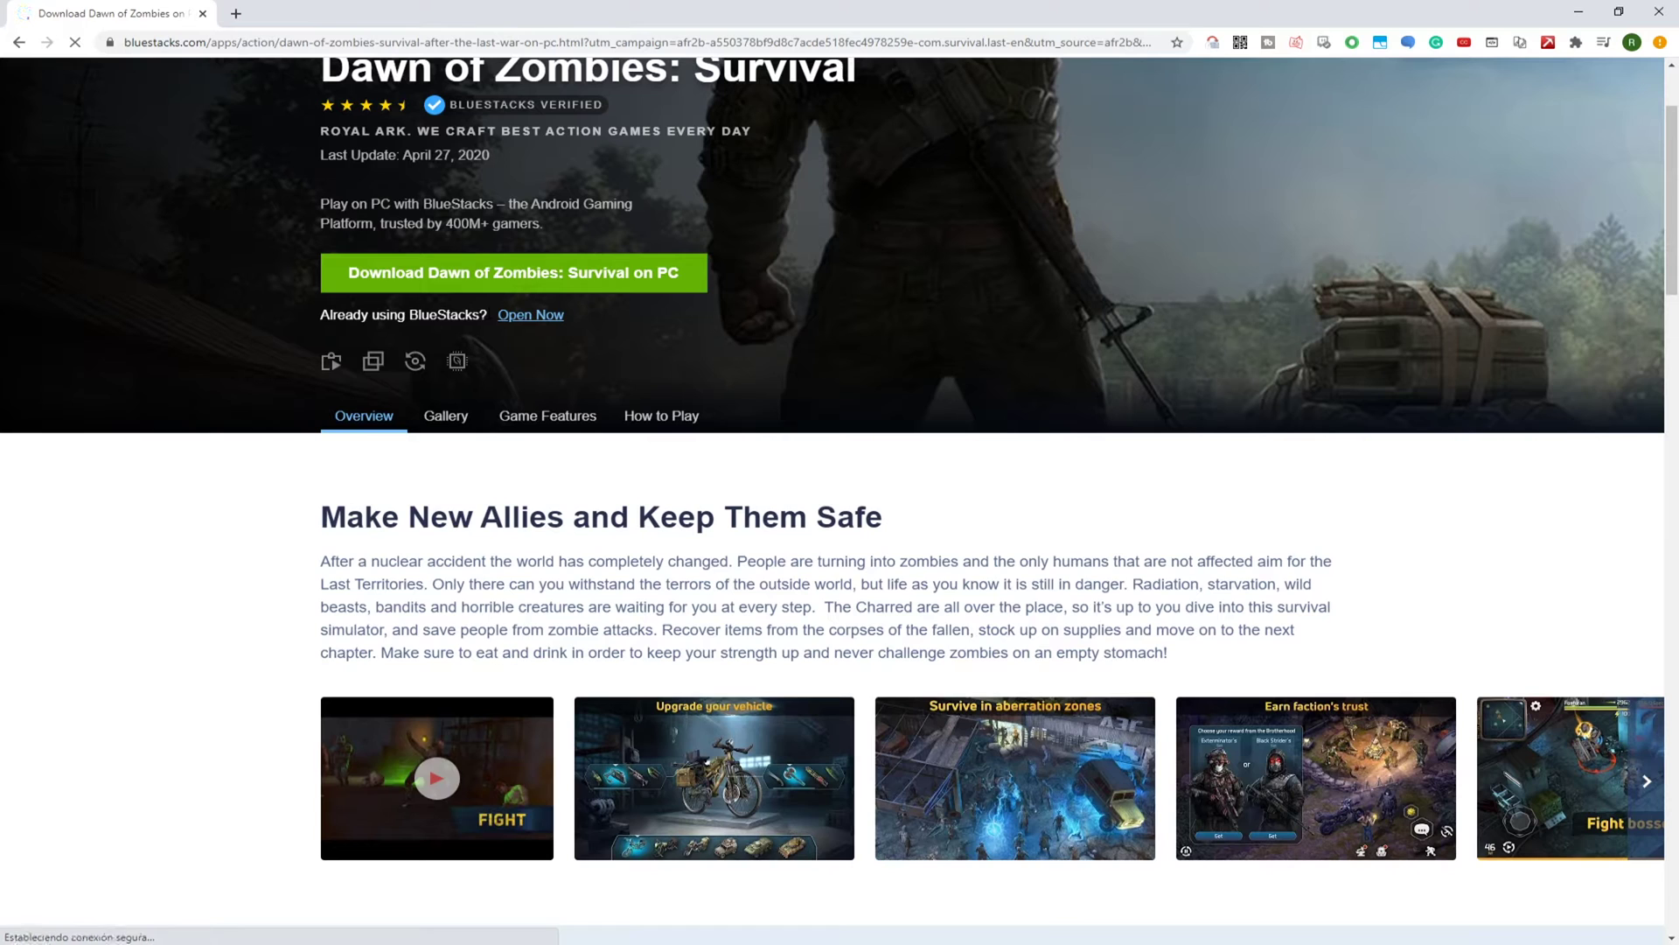
Examine the Dawn of Zombies: Survival page and its Multi Instance, Multi Instance Sync, Farm Mode and Macros features
scroll(488, 319, down, 15)
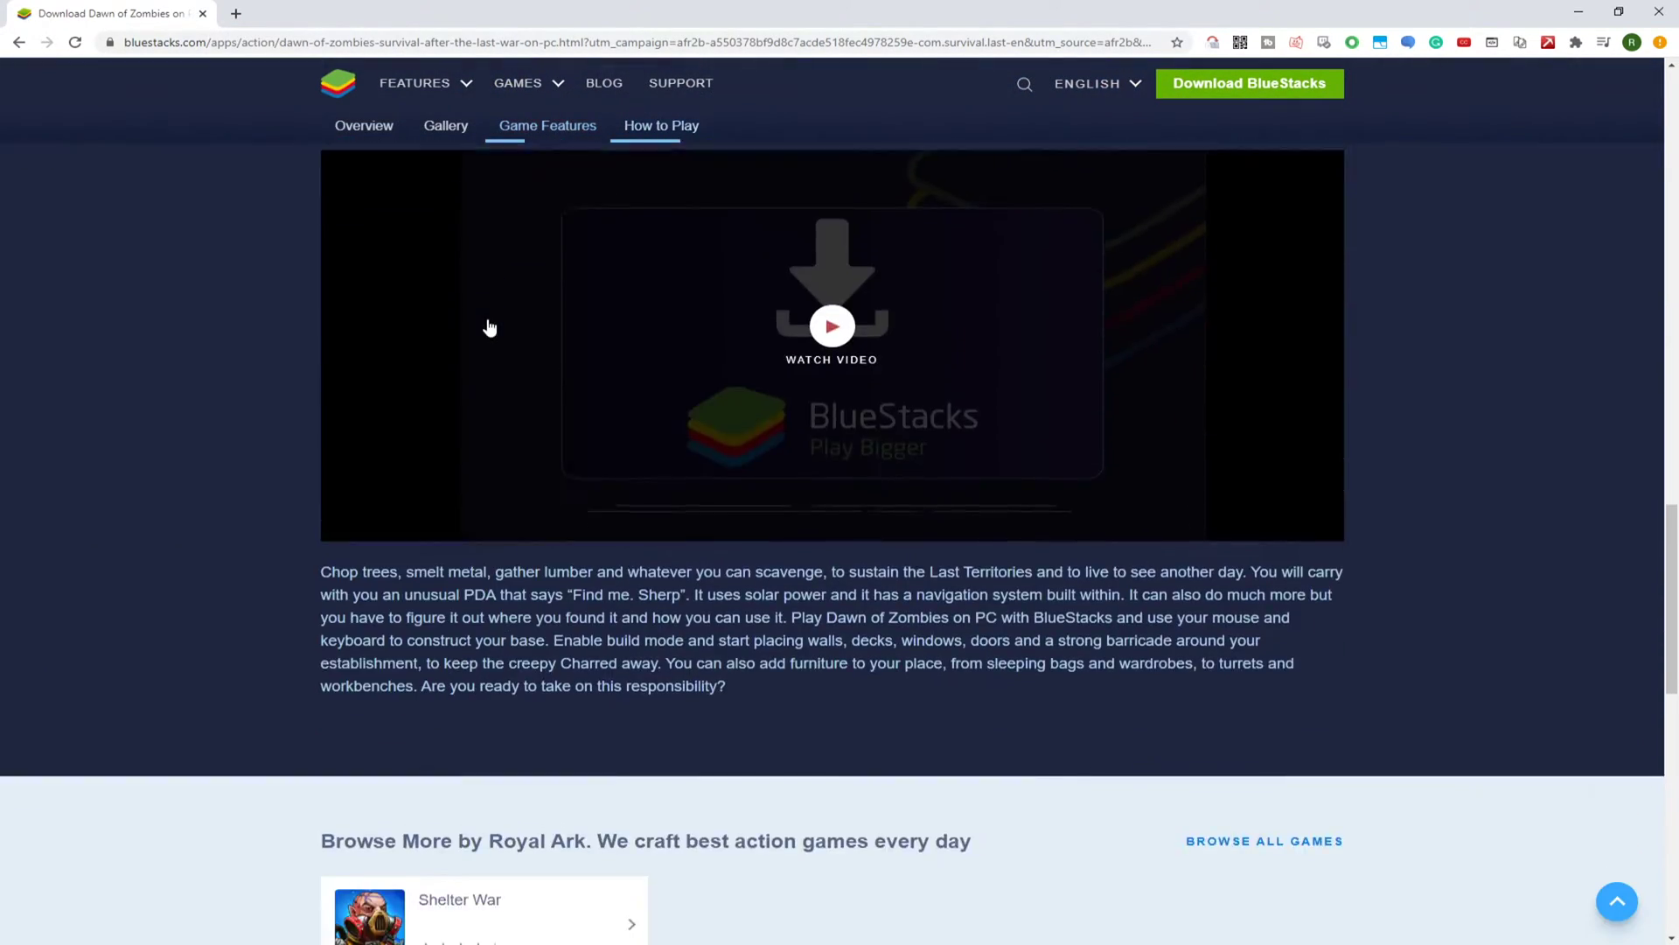
scroll(488, 318, up, 5)
scroll(488, 325, up, 10)
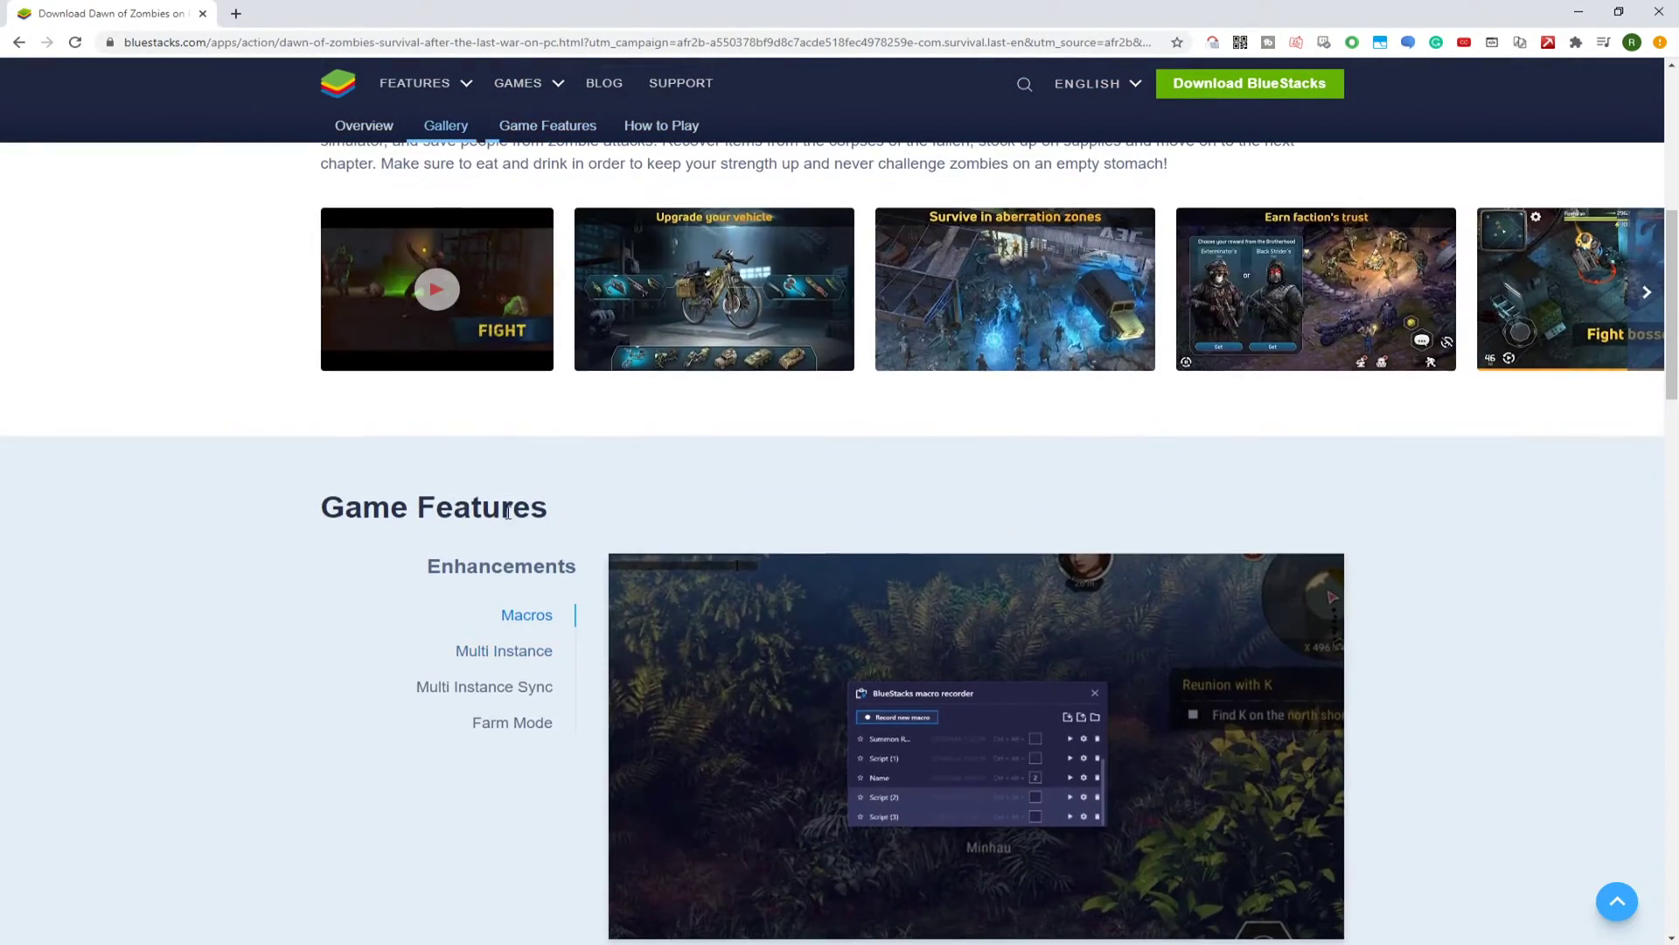
click(516, 654)
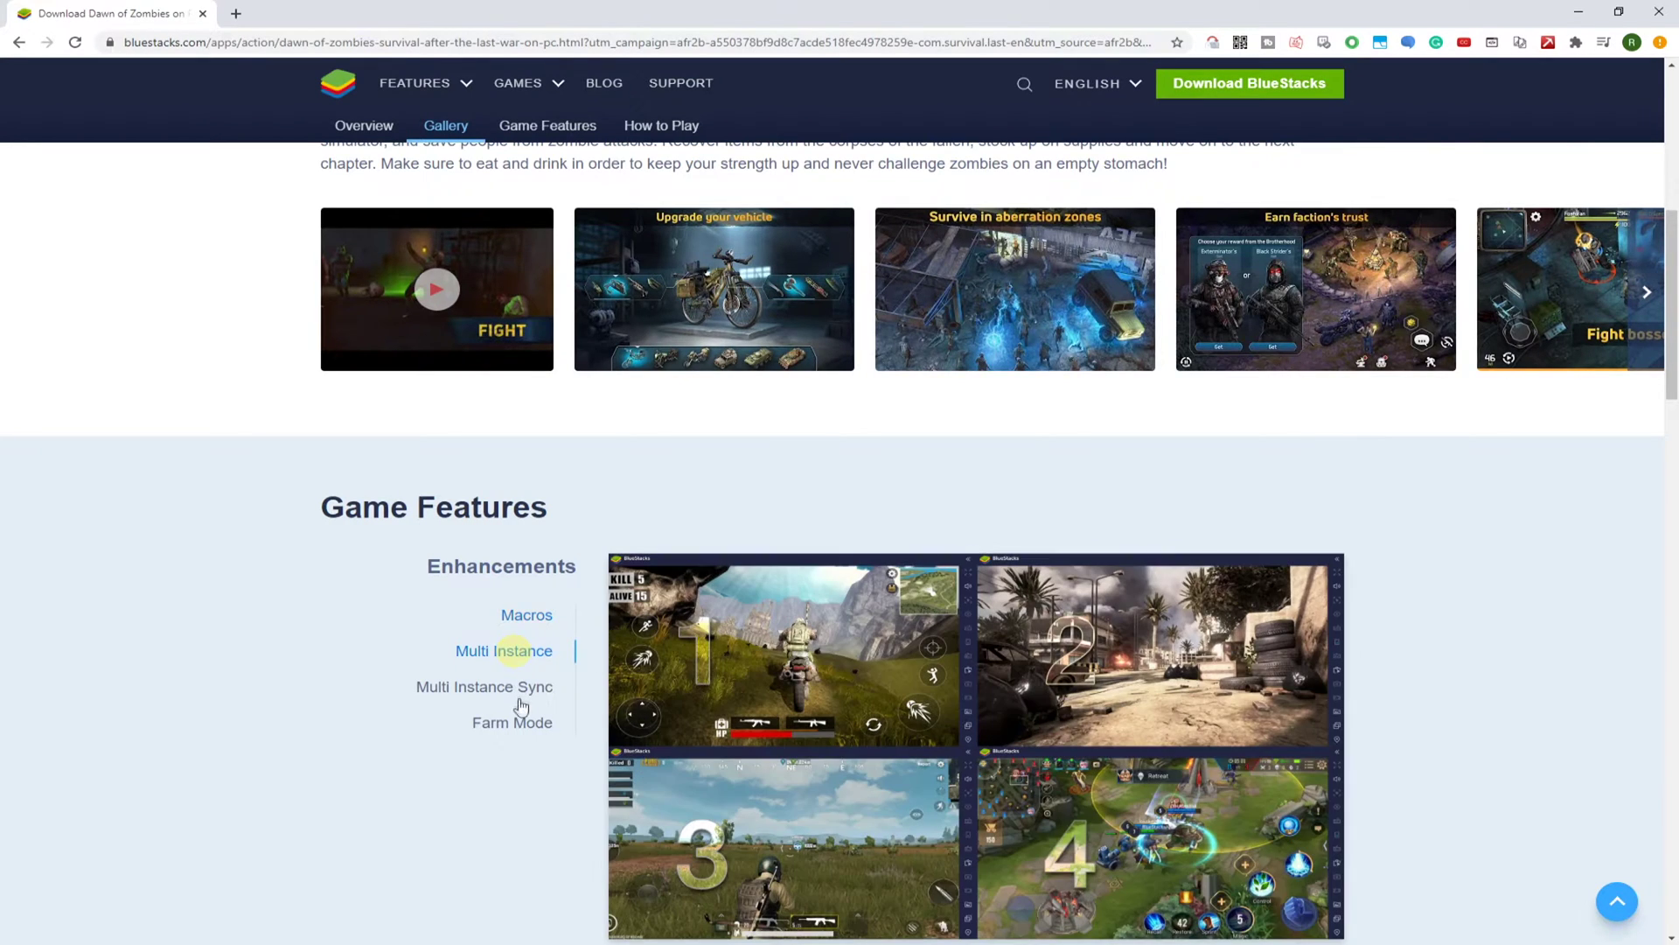
click(522, 691)
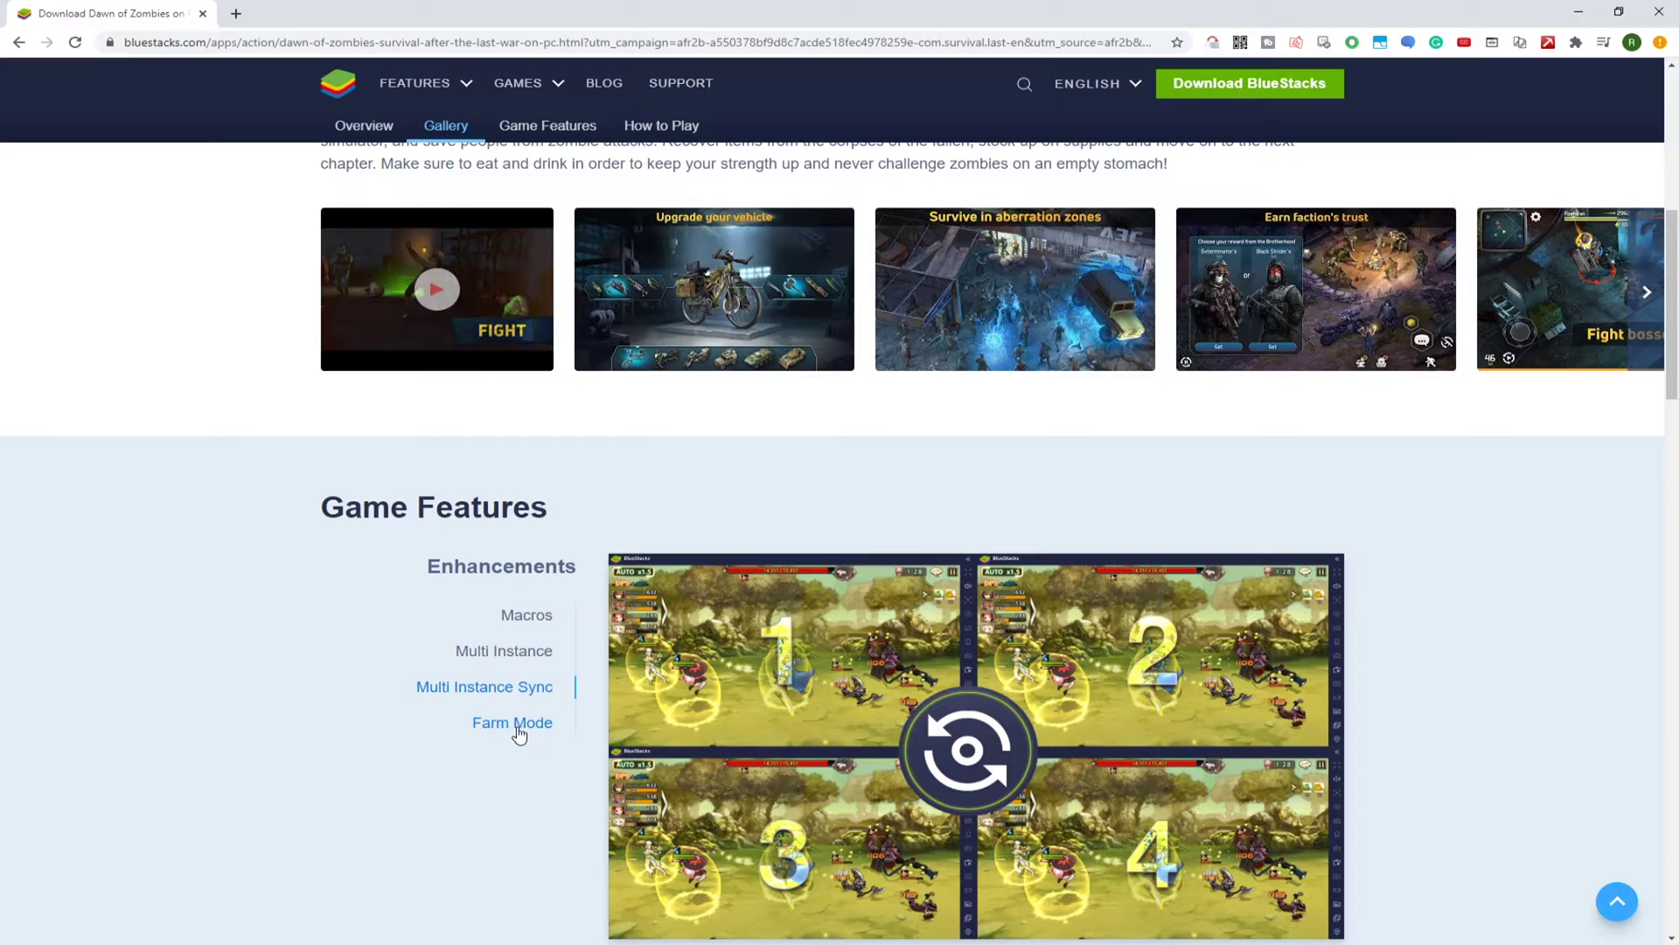
click(517, 726)
click(534, 619)
Download the Dawn of Zombies: Survival installer for PC, run it and minimize the browser
scroll(563, 663, up, 6)
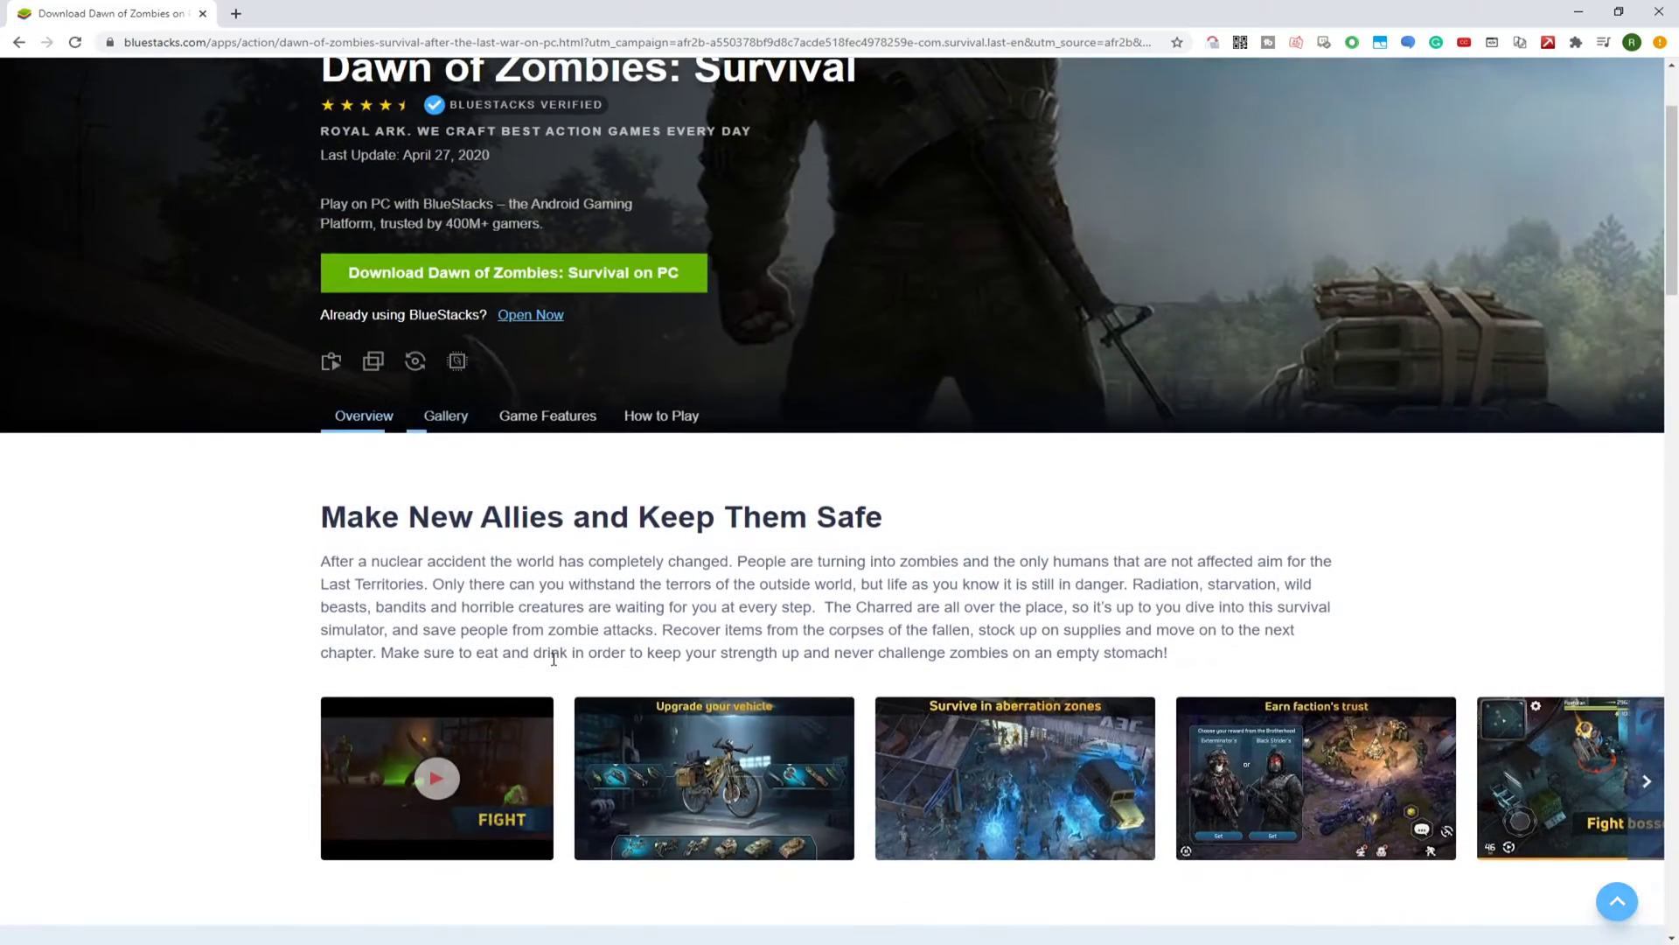
scroll(554, 658, up, 2)
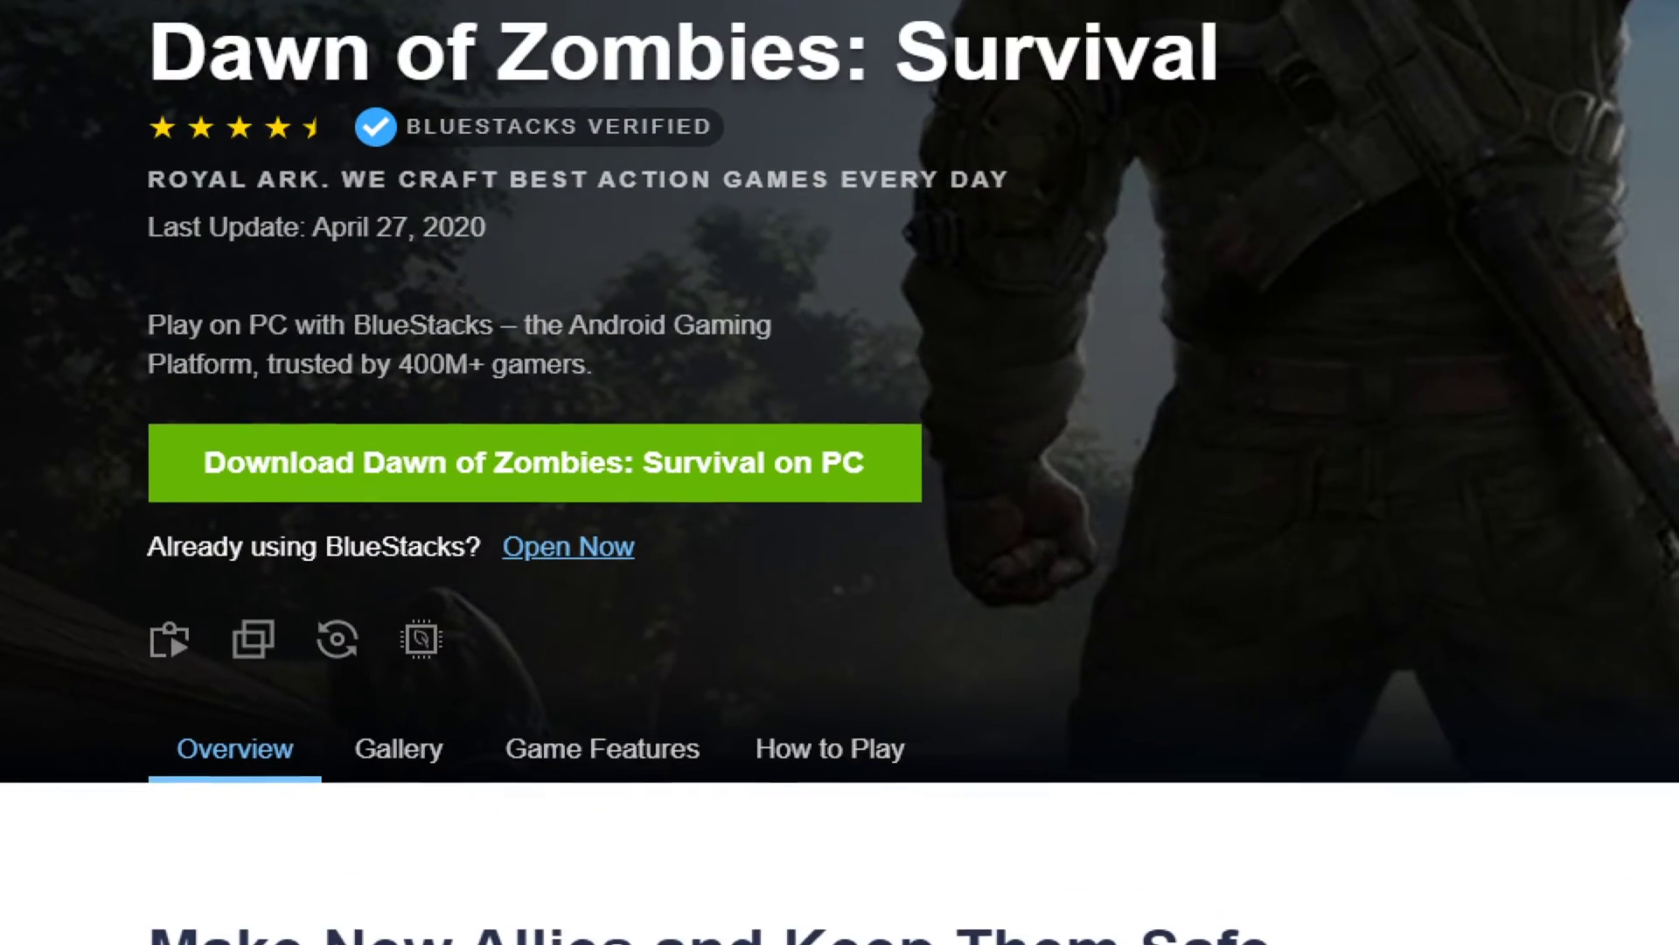
mouse_move(518, 404)
mouse_down()
mouse_move(329, 402)
mouse_move(787, 446)
mouse_move(455, 394)
mouse_up()
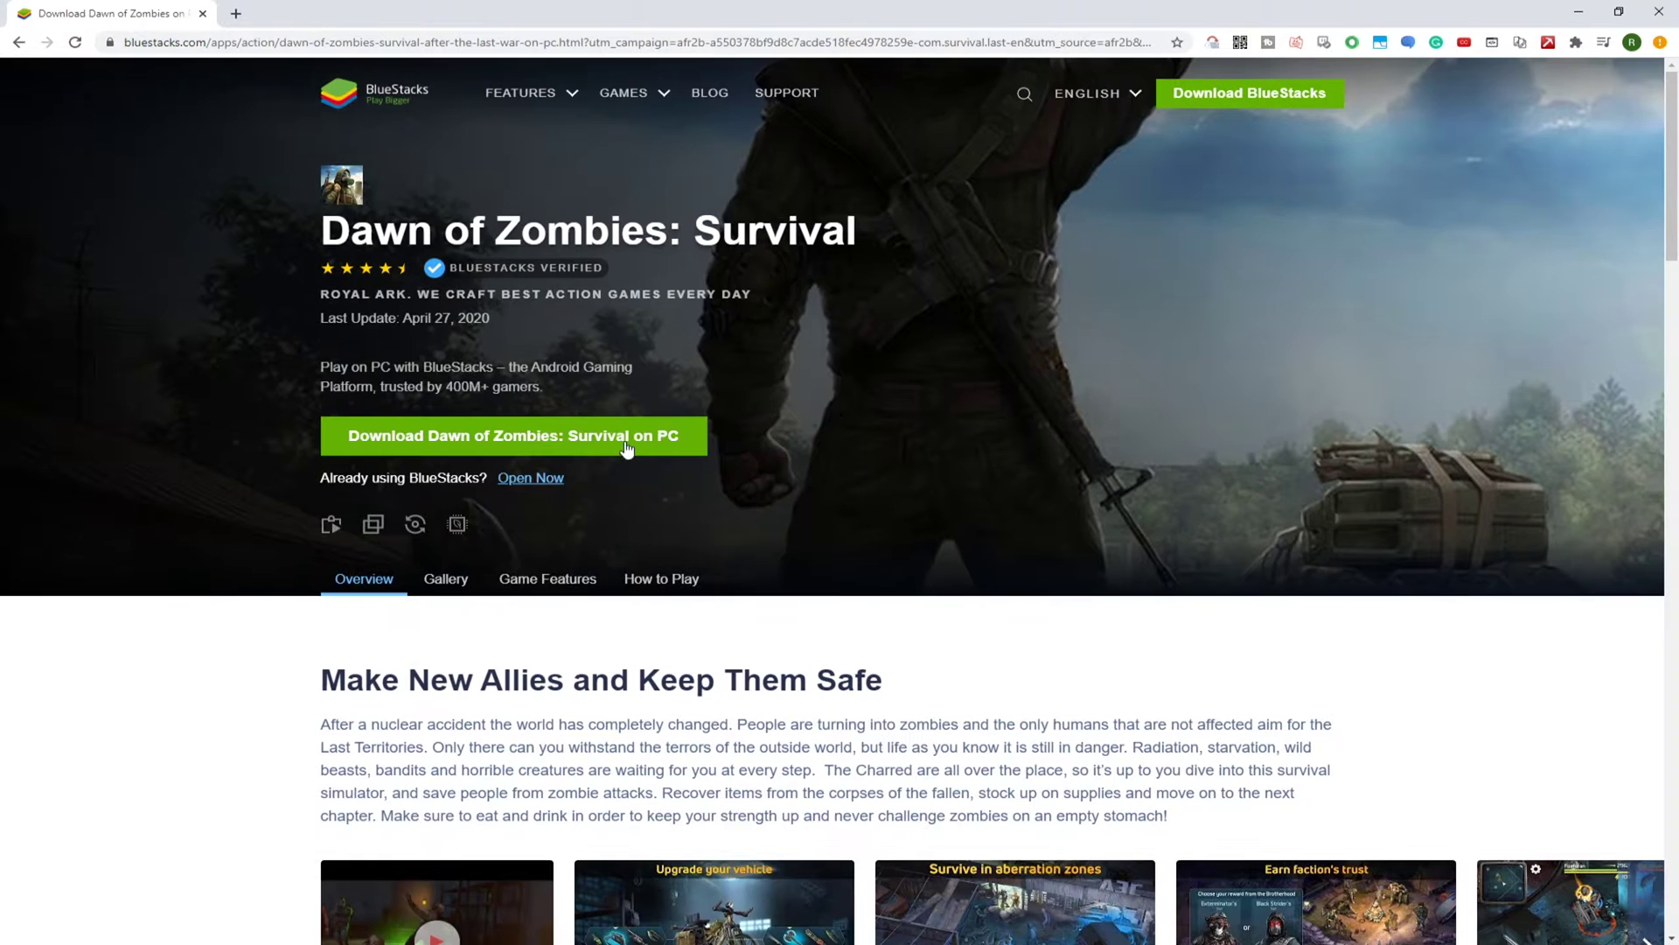
click(623, 444)
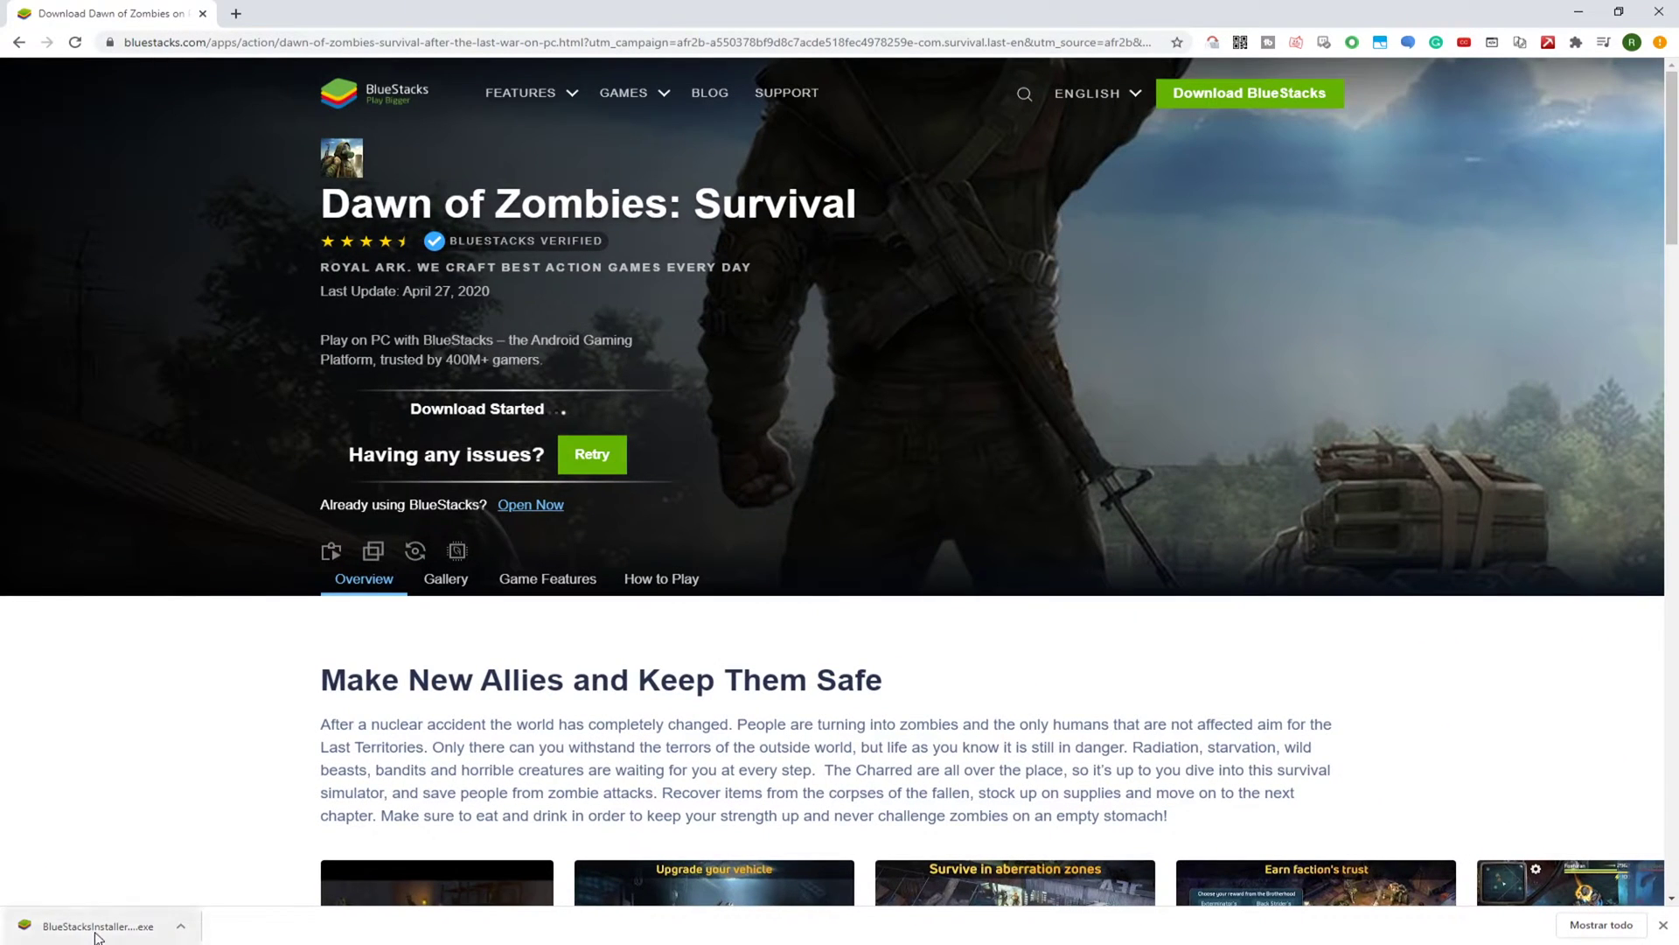
click(96, 927)
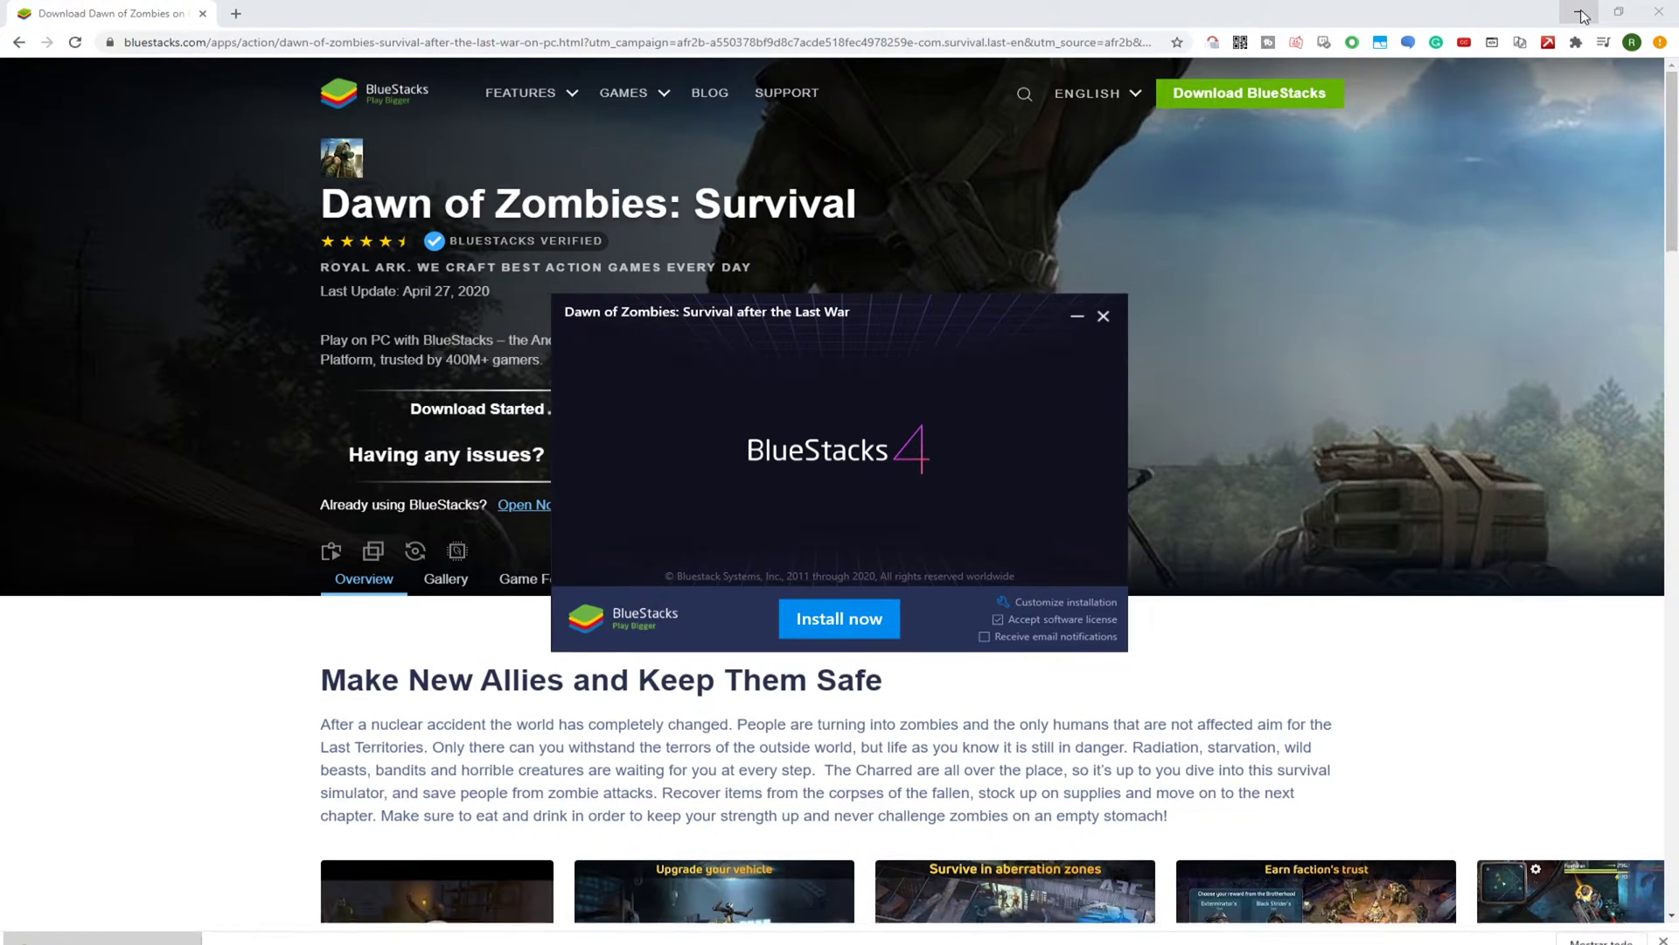
click(1583, 15)
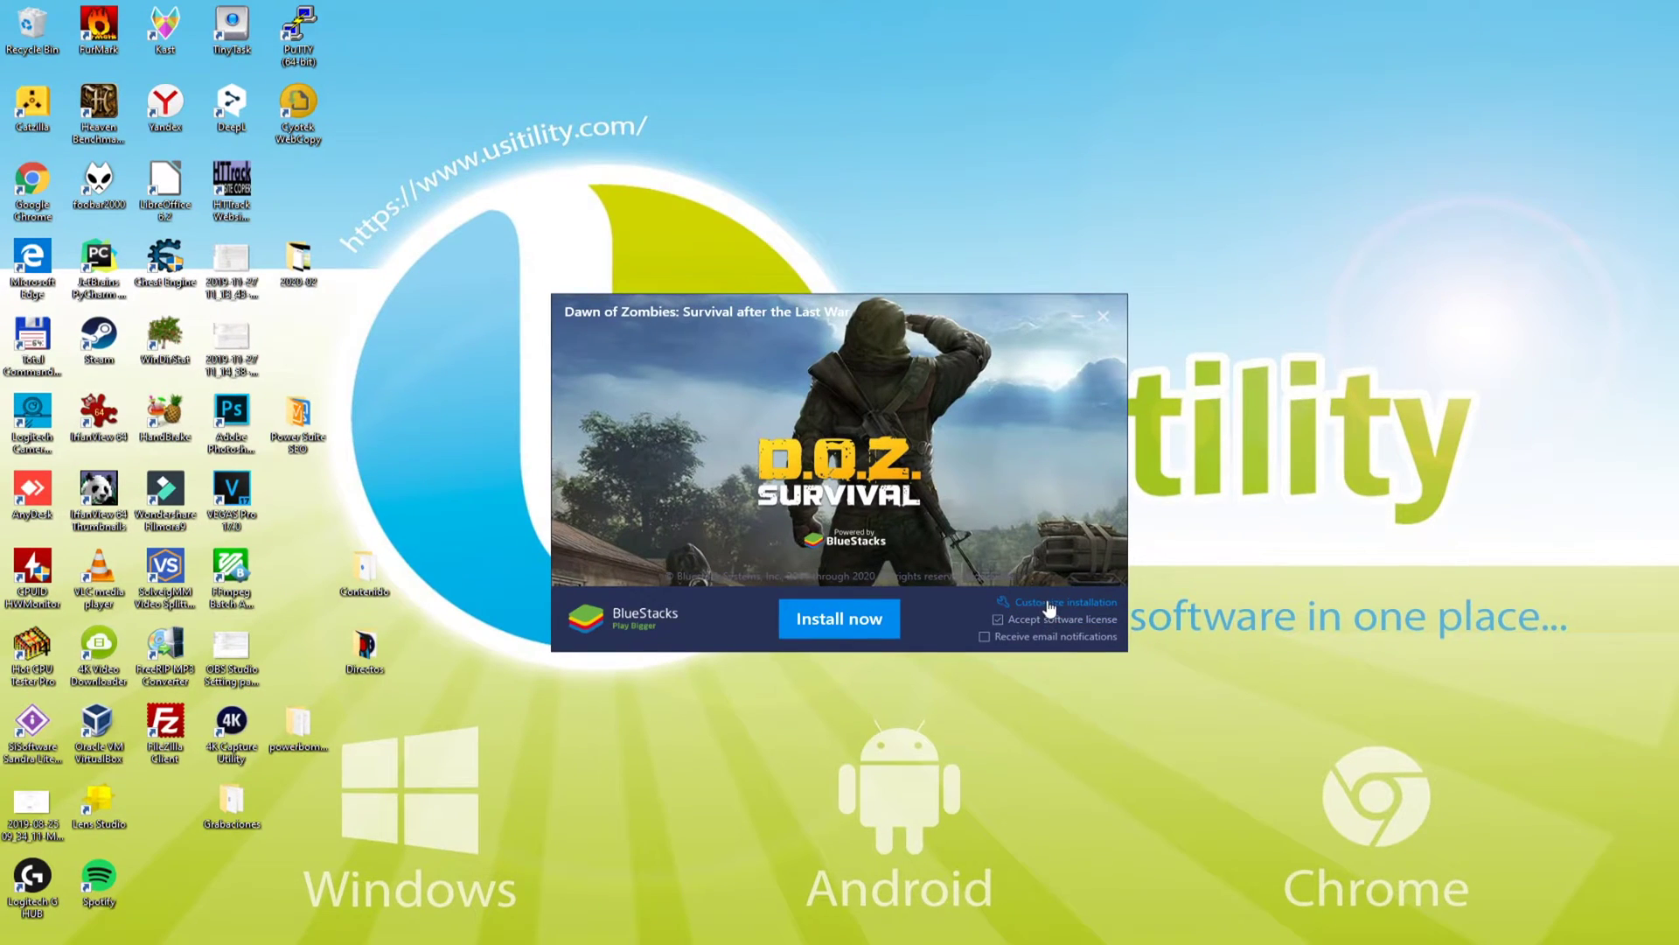
Check the BlueStacks data path in the custom installation options and start the installation with the default settings
click(1050, 603)
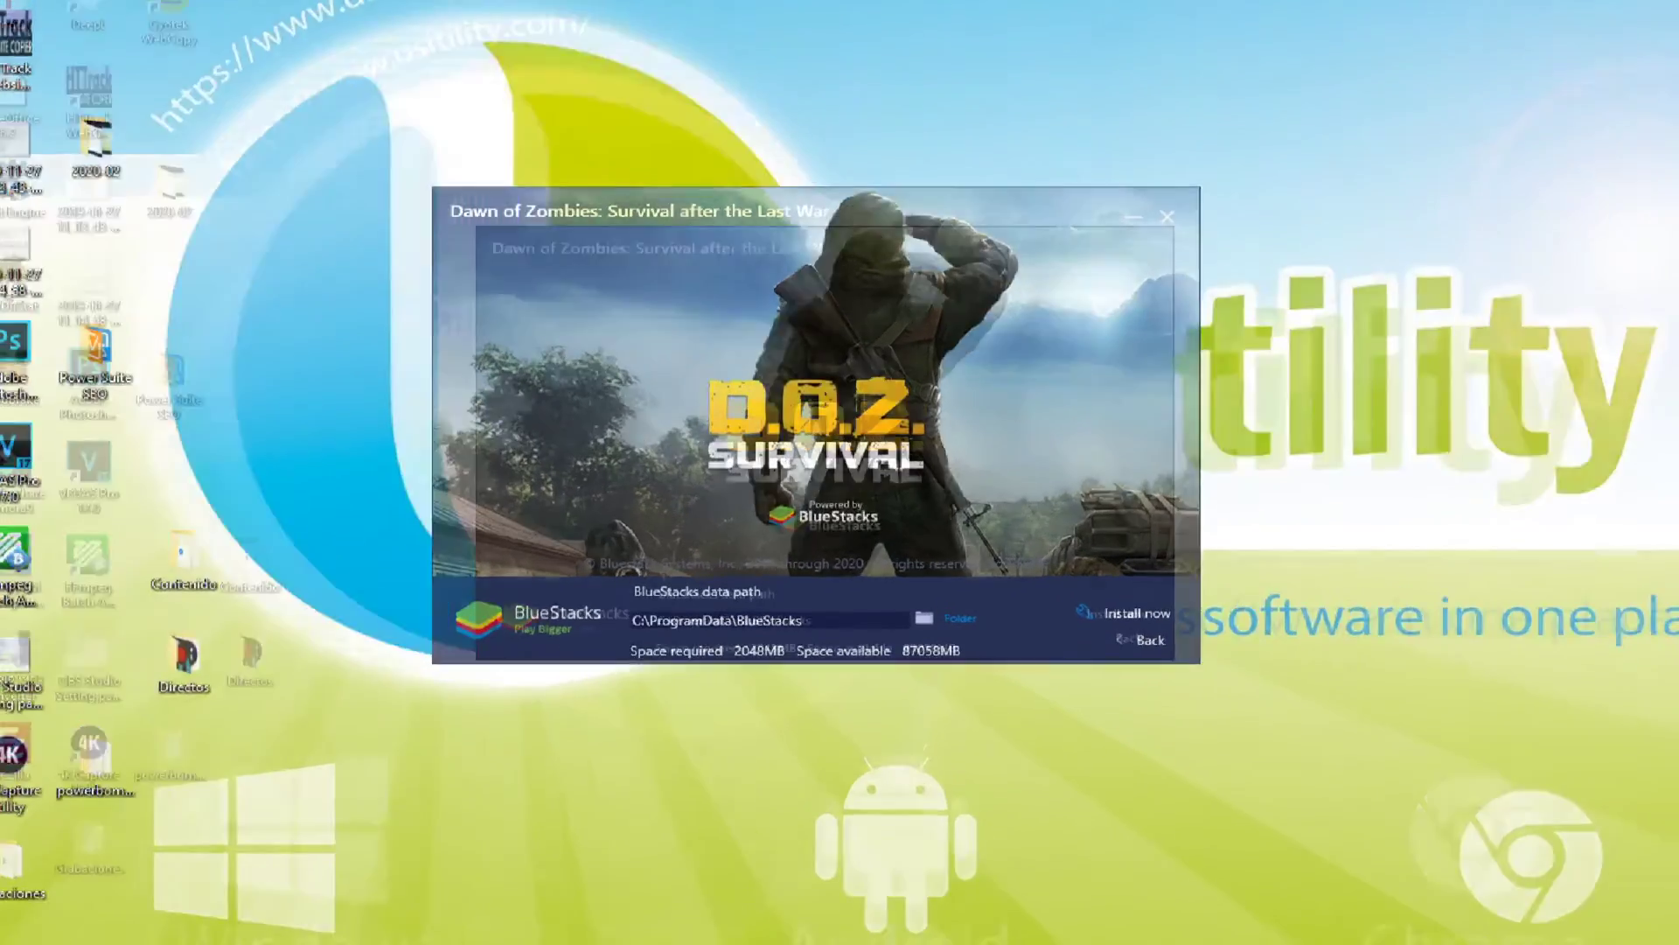
click(909, 617)
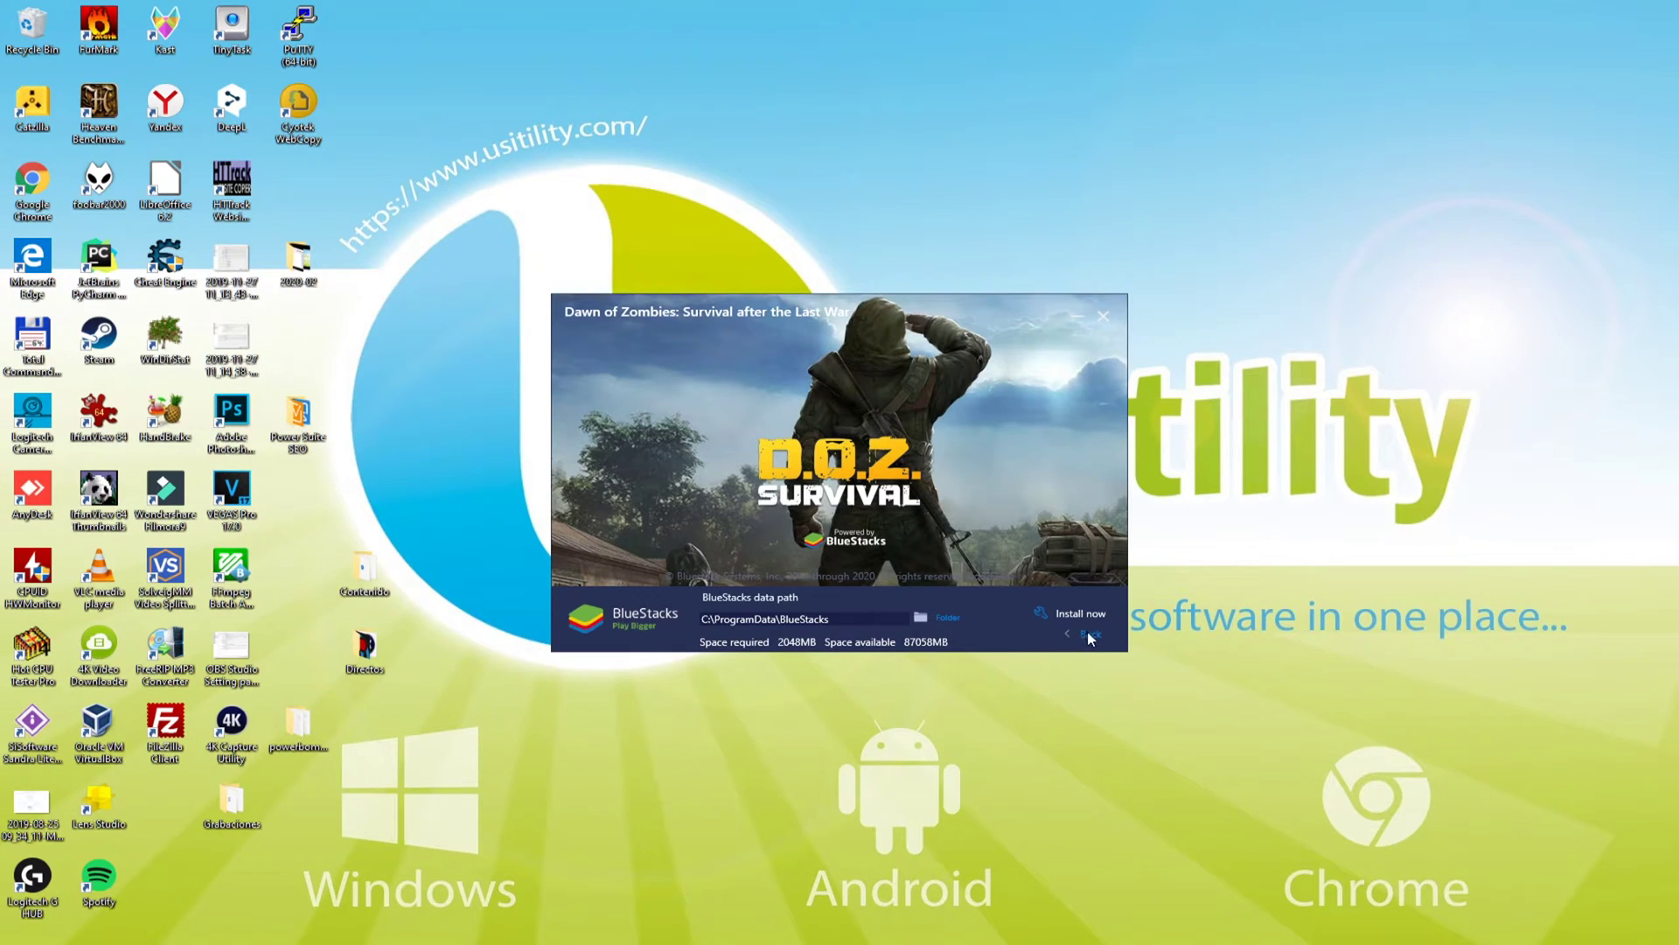
click(1088, 633)
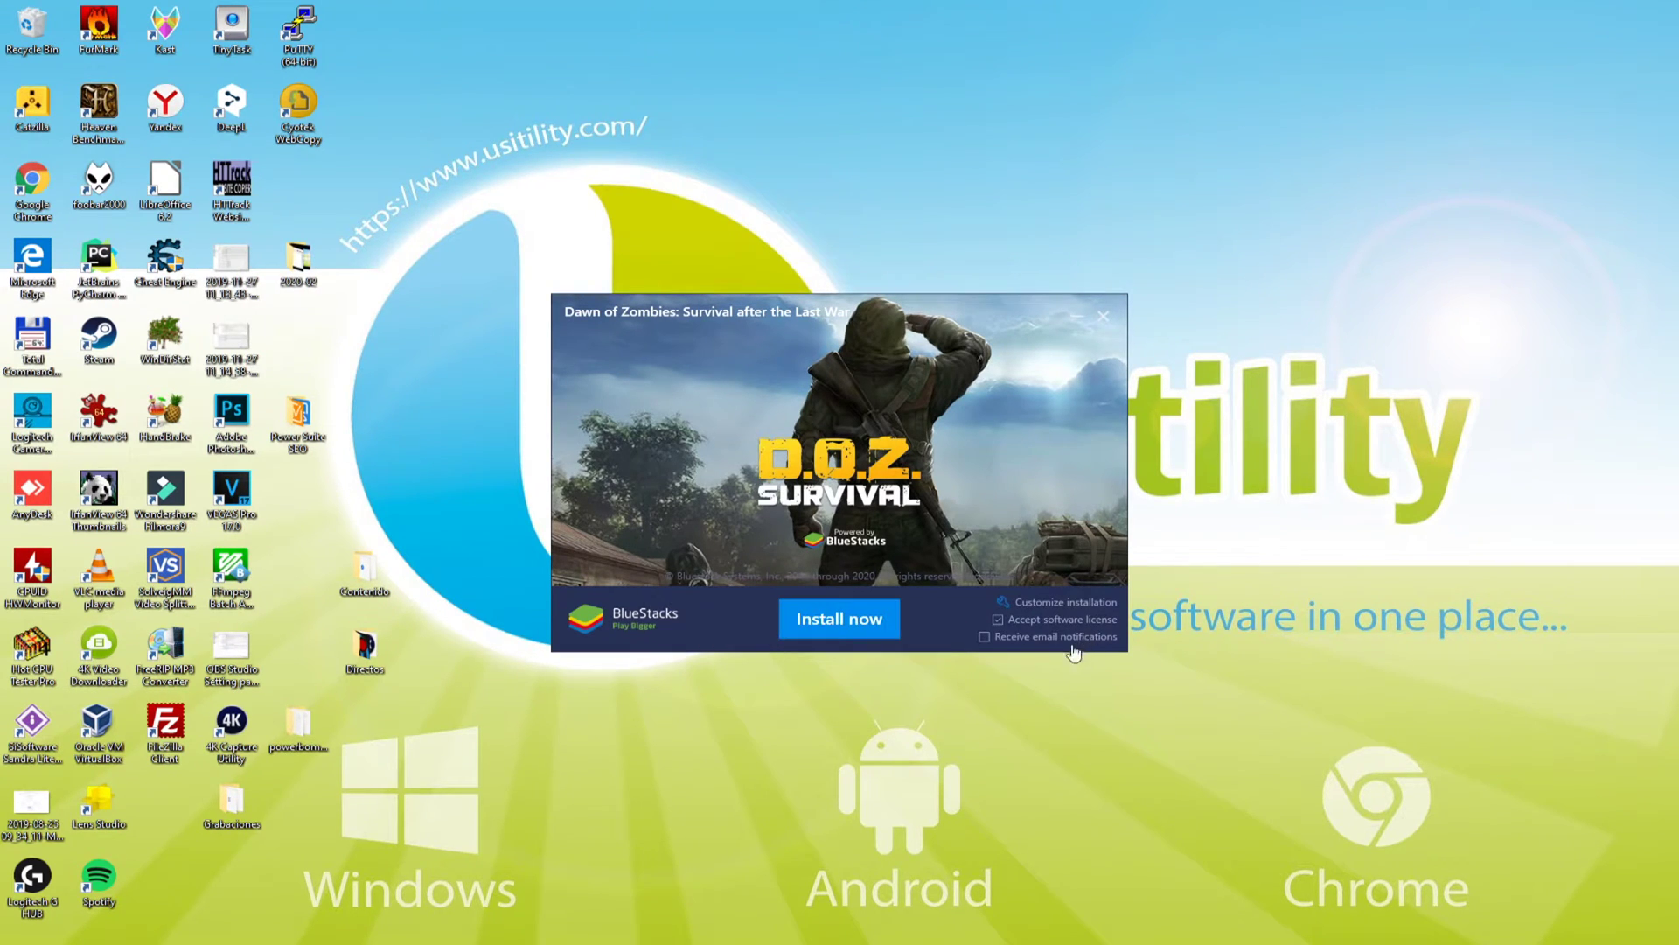
click(862, 622)
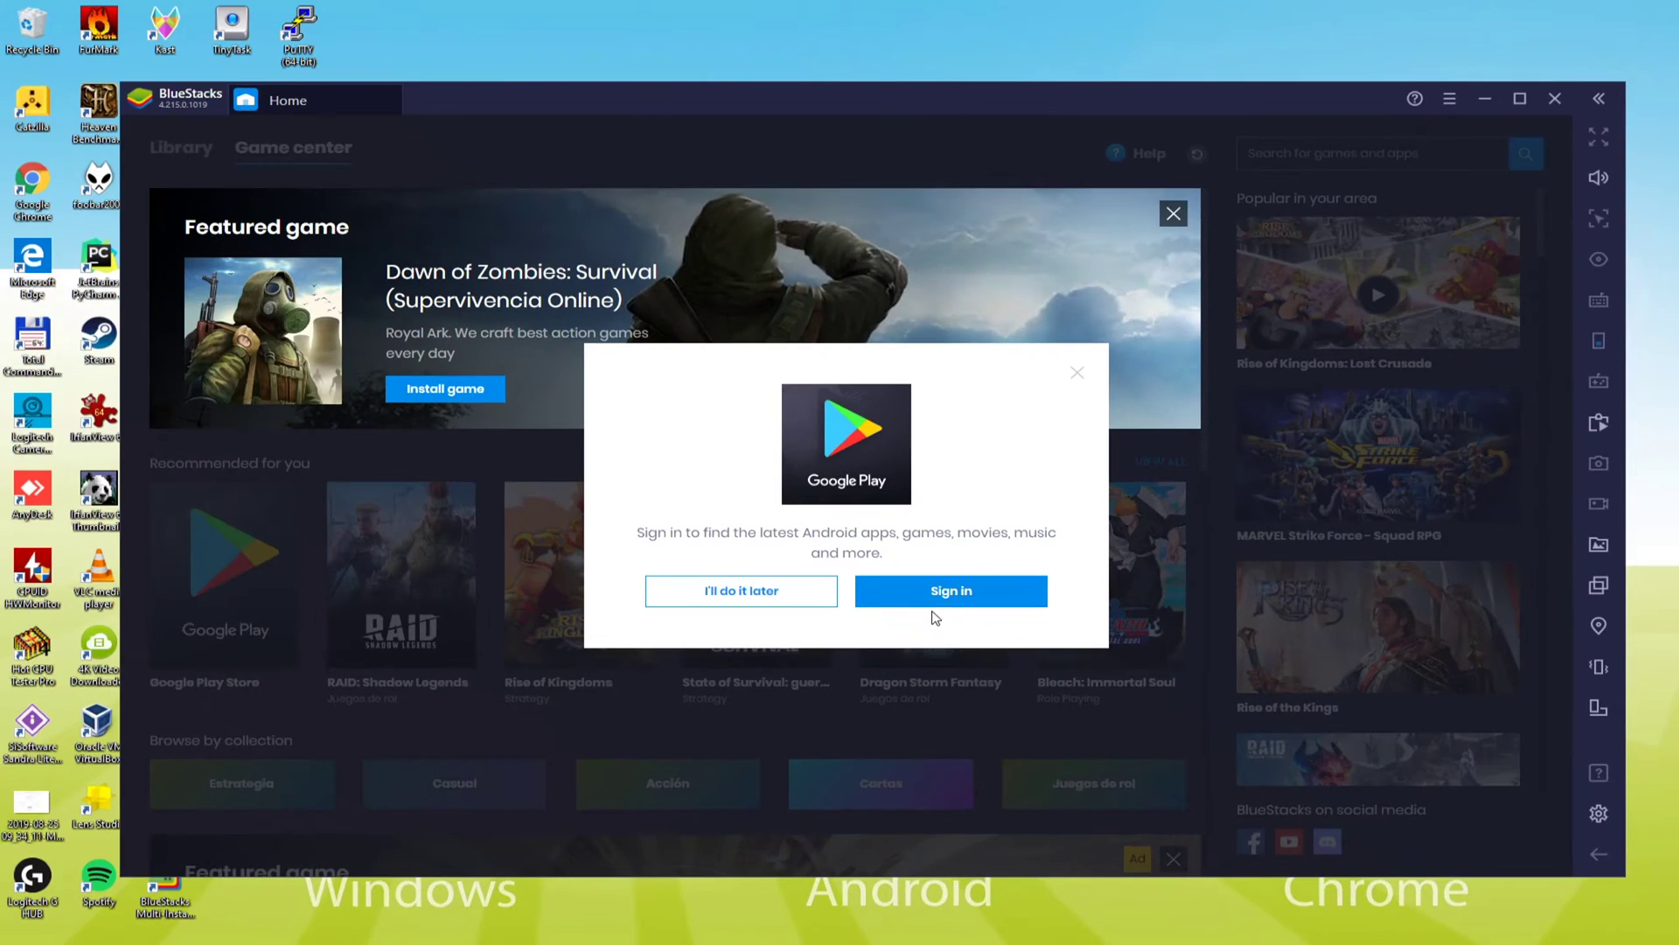
Sign in to Google Play with the Google account and agree to the Google terms of service
click(961, 590)
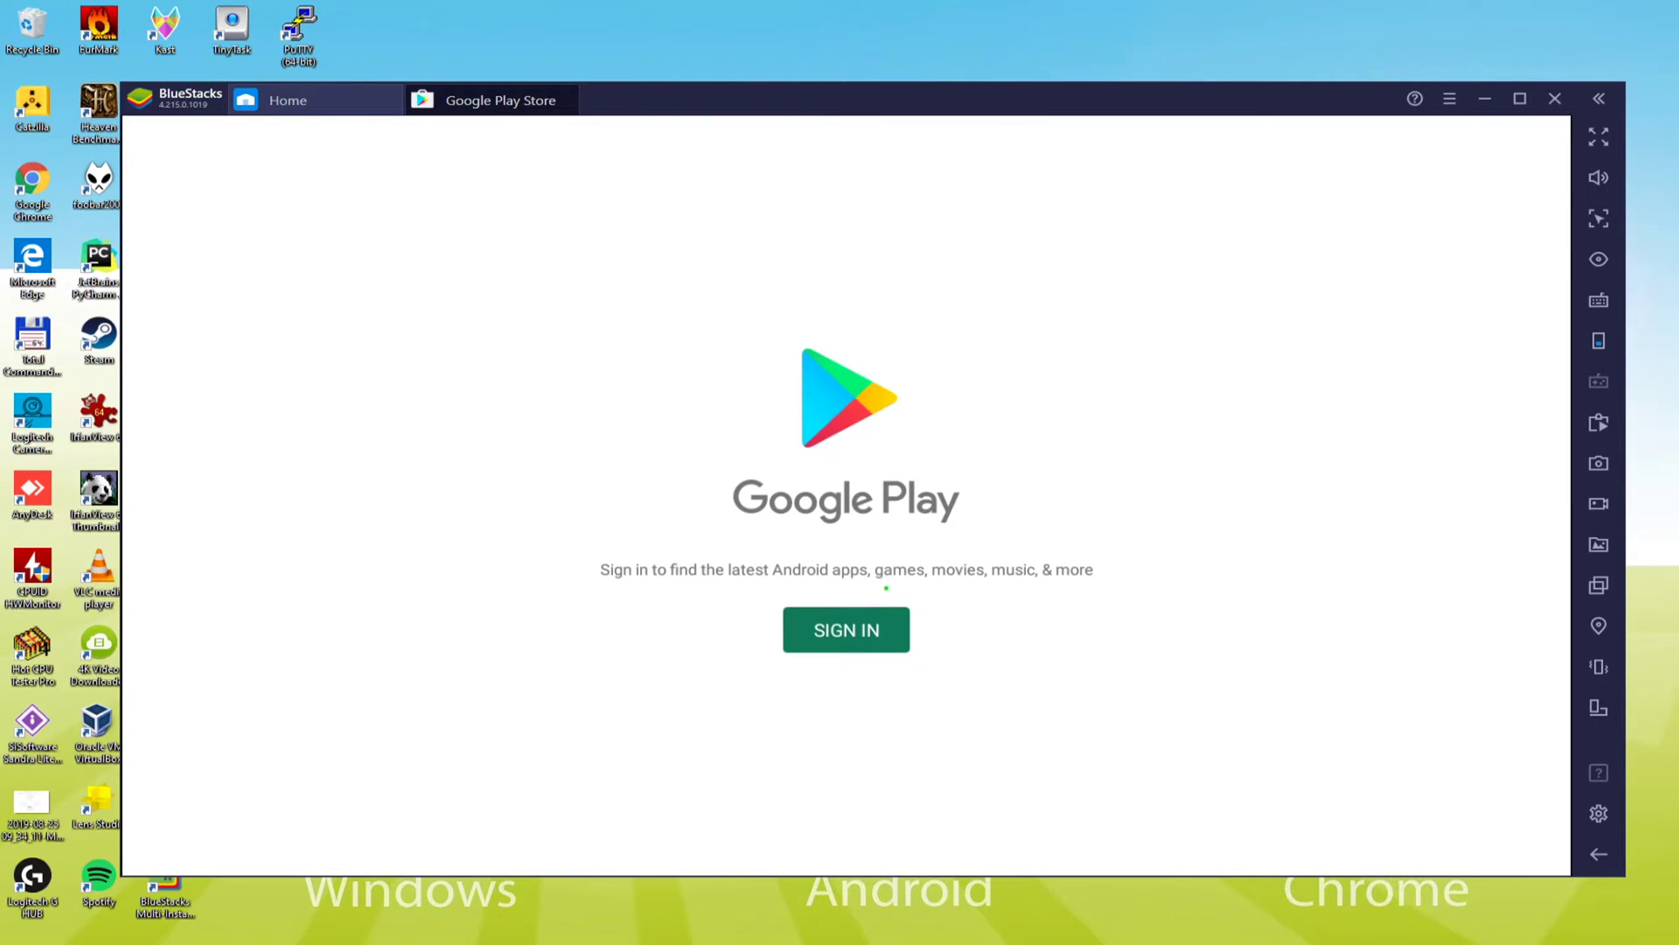
click(871, 628)
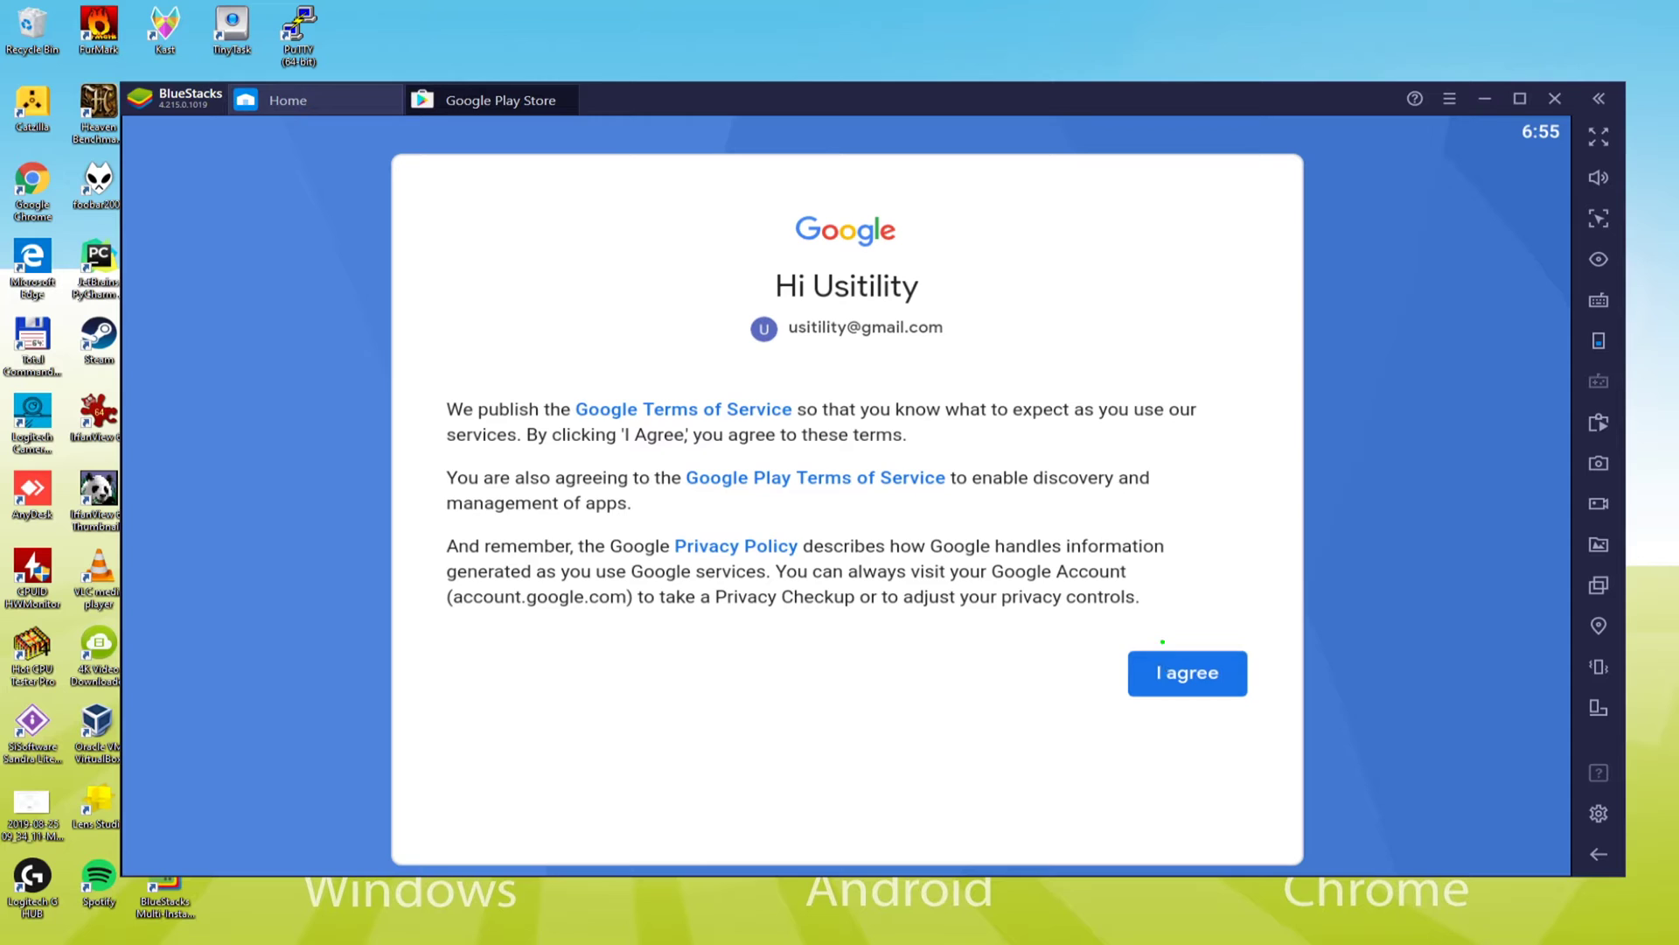
mouse_move(1196, 629)
mouse_down()
mouse_move(1122, 669)
mouse_move(1141, 625)
mouse_up()
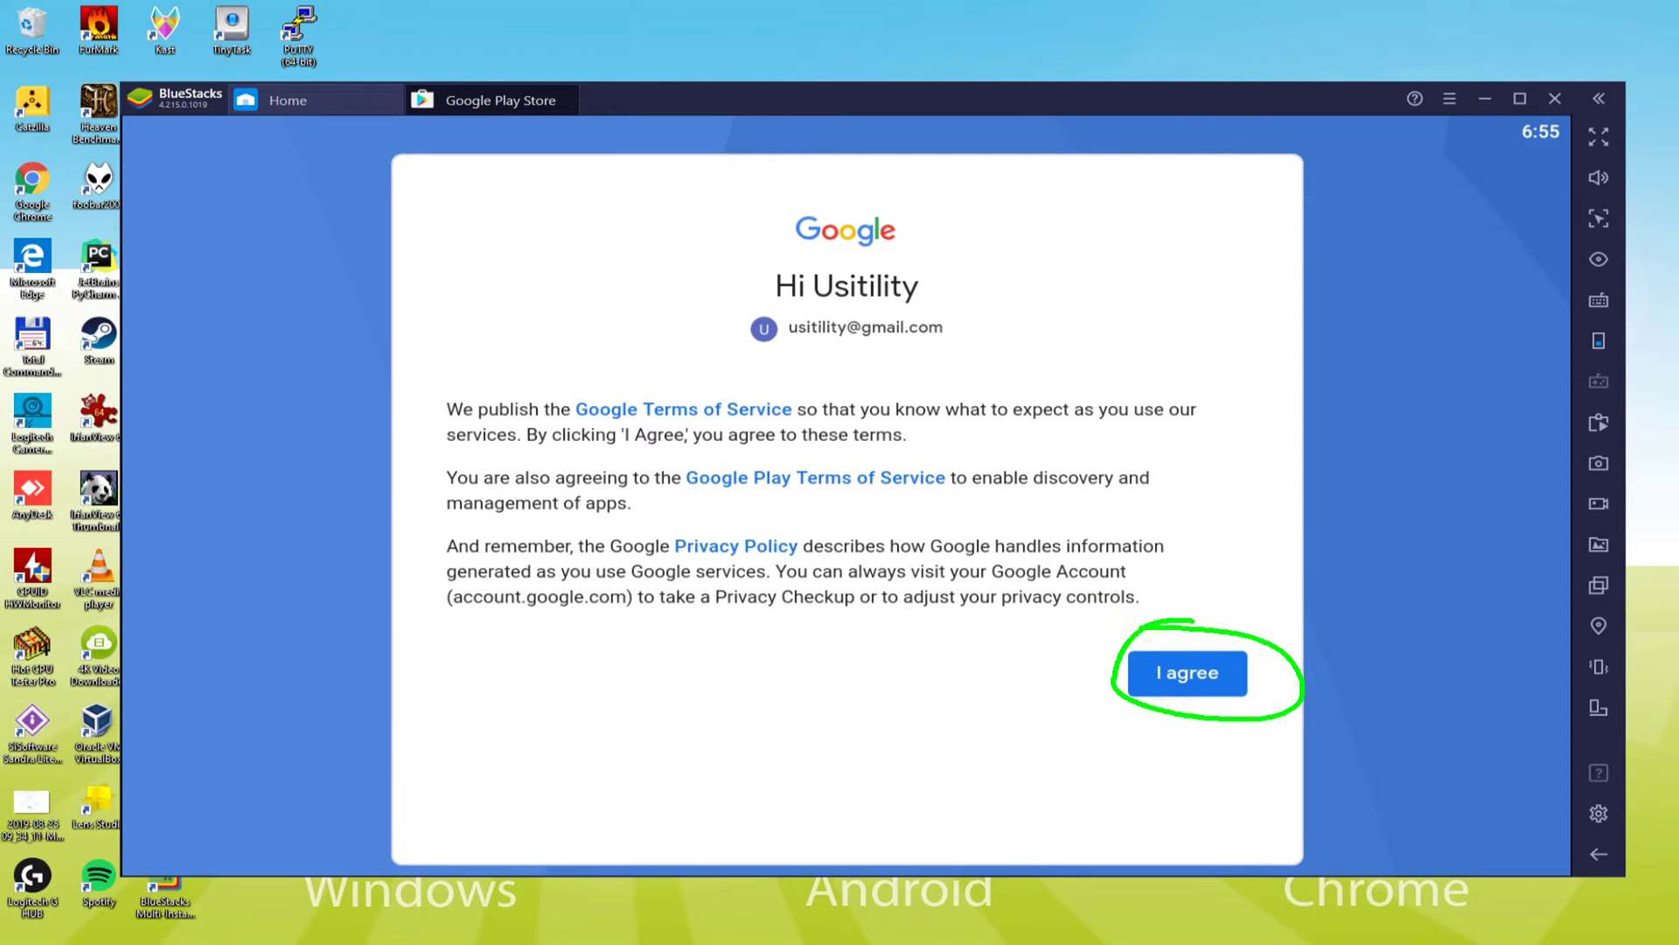
click(1180, 689)
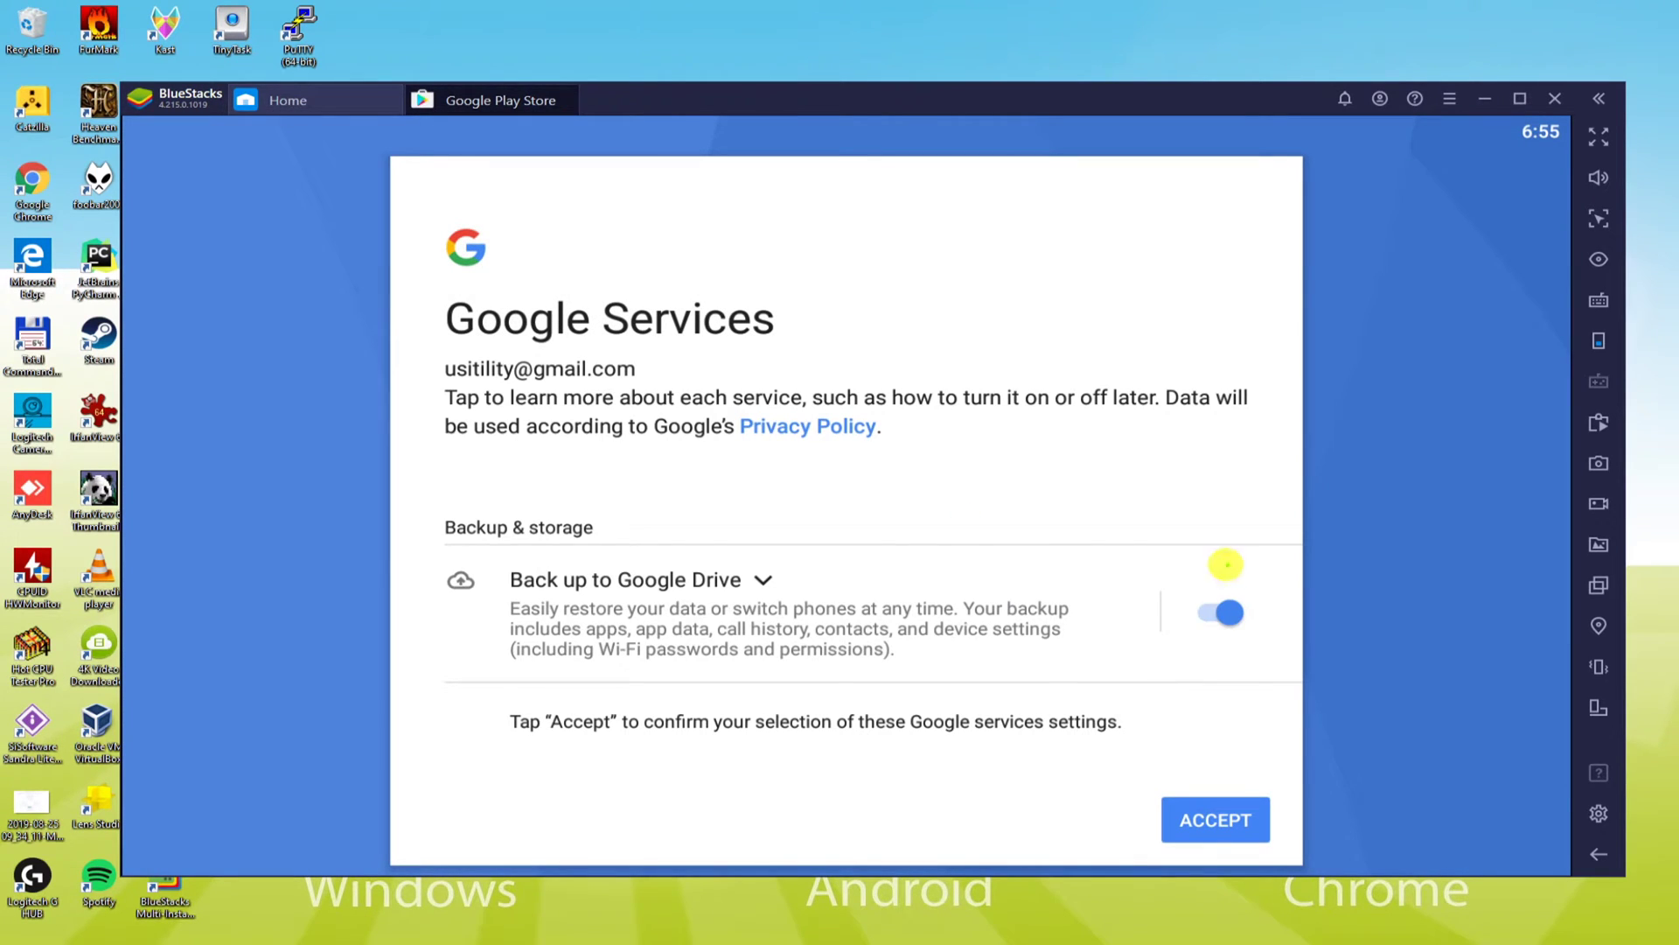
Turn off Back up to Google Drive and accept the Google services settings
mouse_move(1225, 564)
mouse_down()
mouse_move(1256, 600)
mouse_move(1214, 558)
mouse_up()
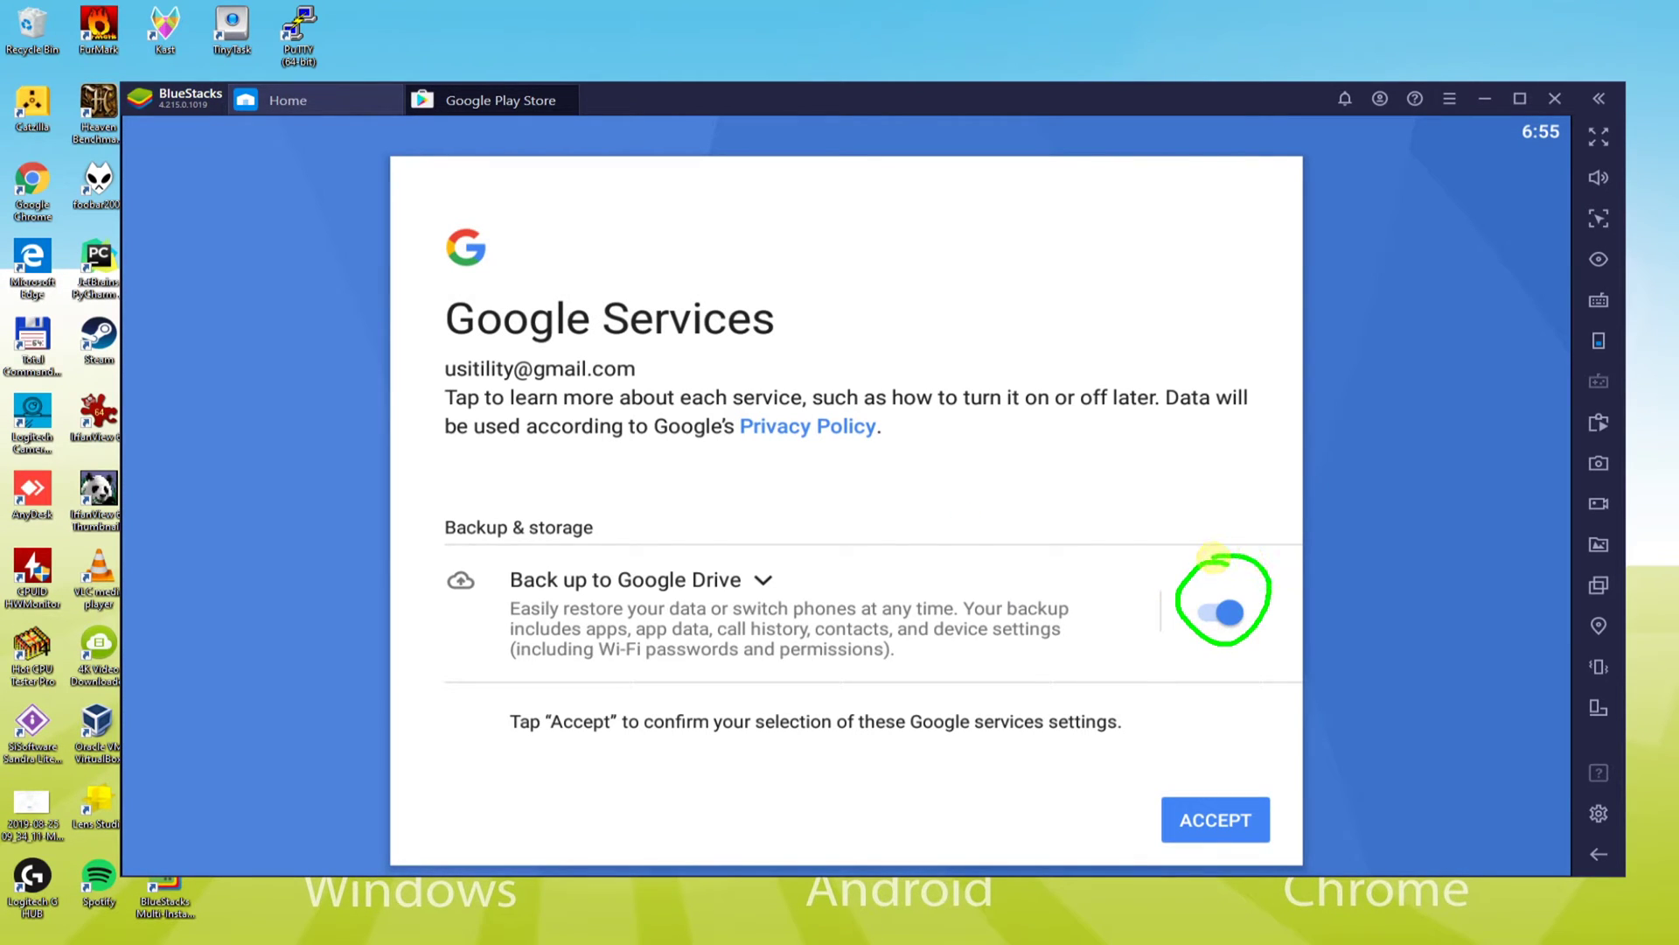
click(1222, 623)
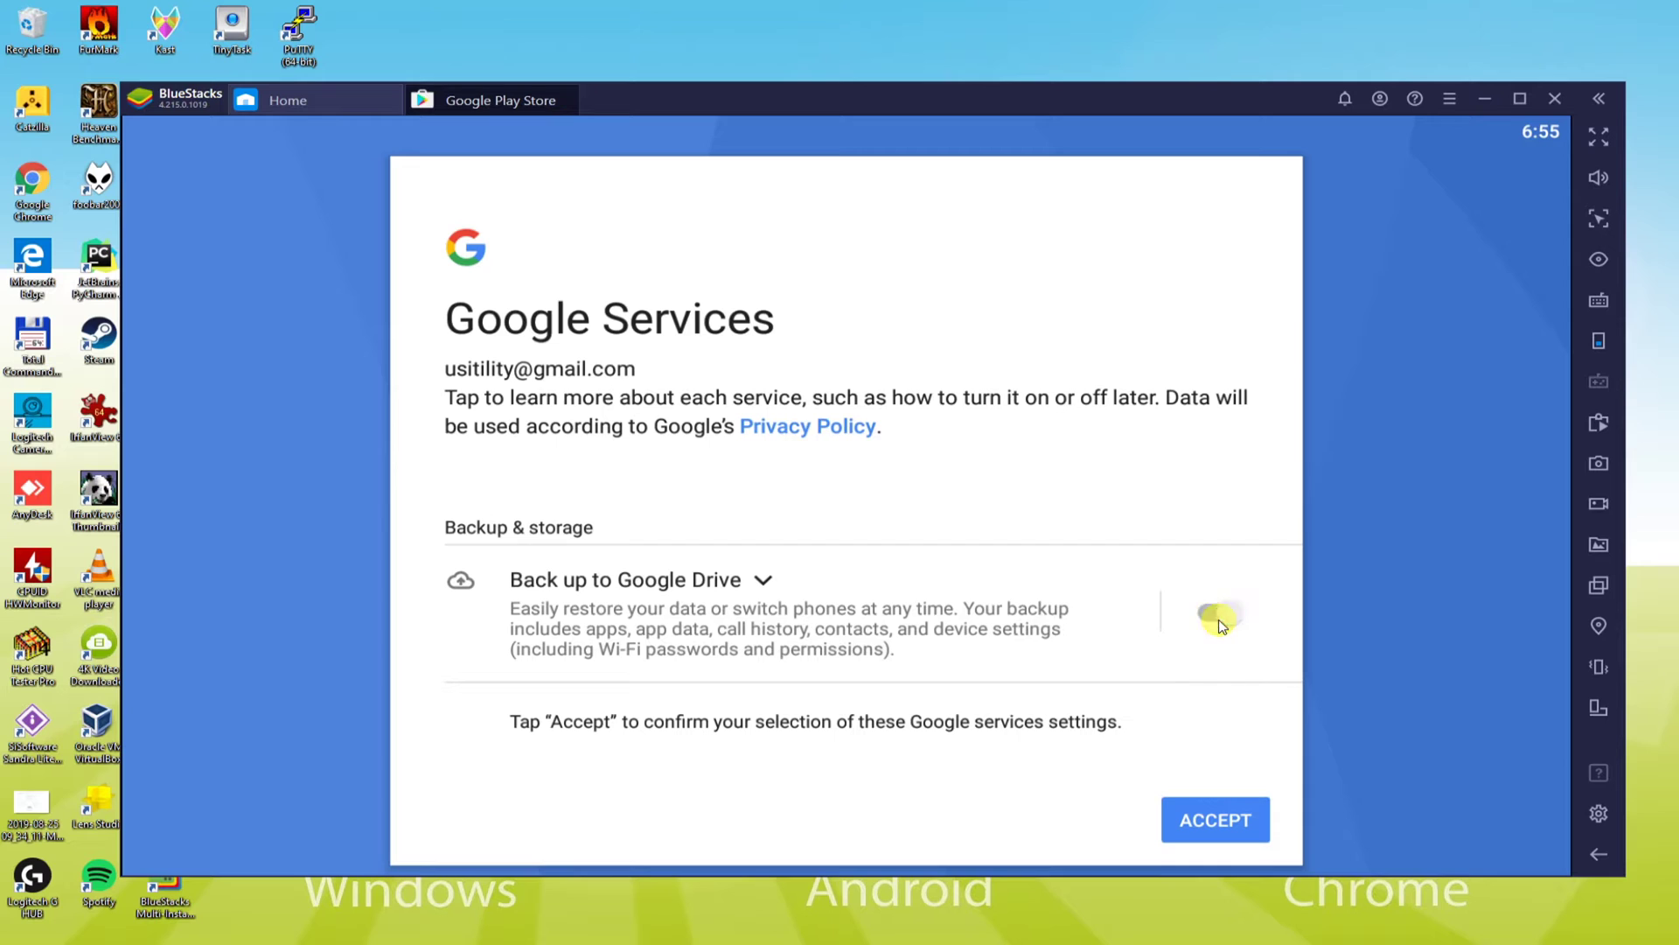
click(1218, 821)
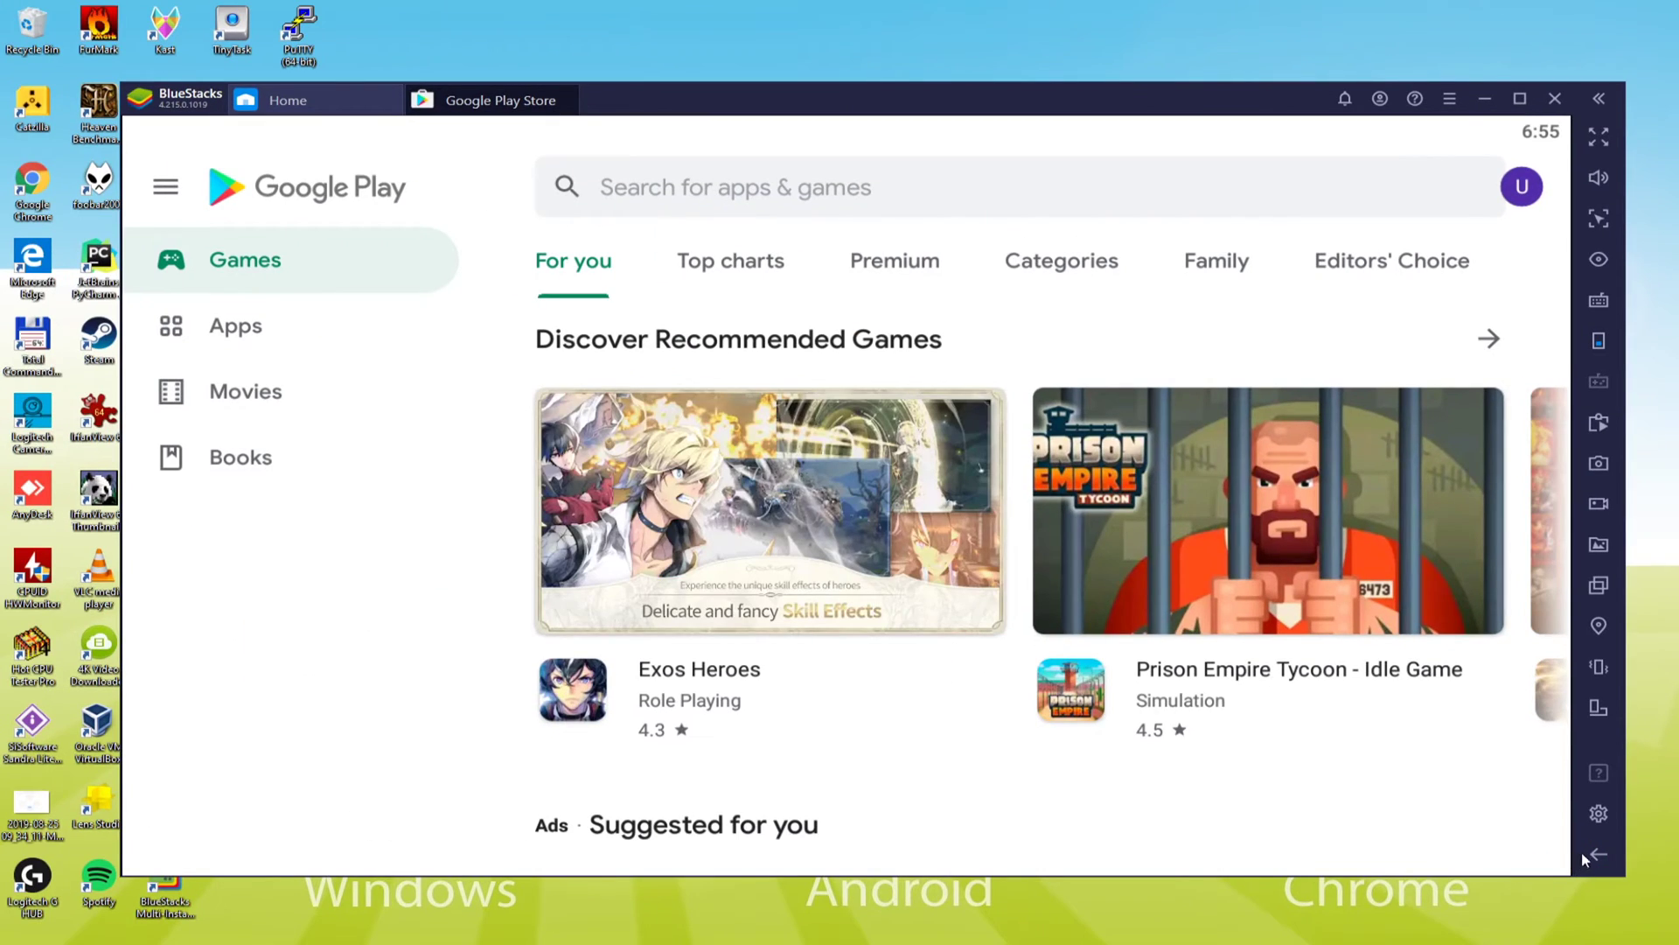
Return to the BlueStacks home screen and install Dawn of Zombies: Survival after the Last War from Google Play
click(1596, 857)
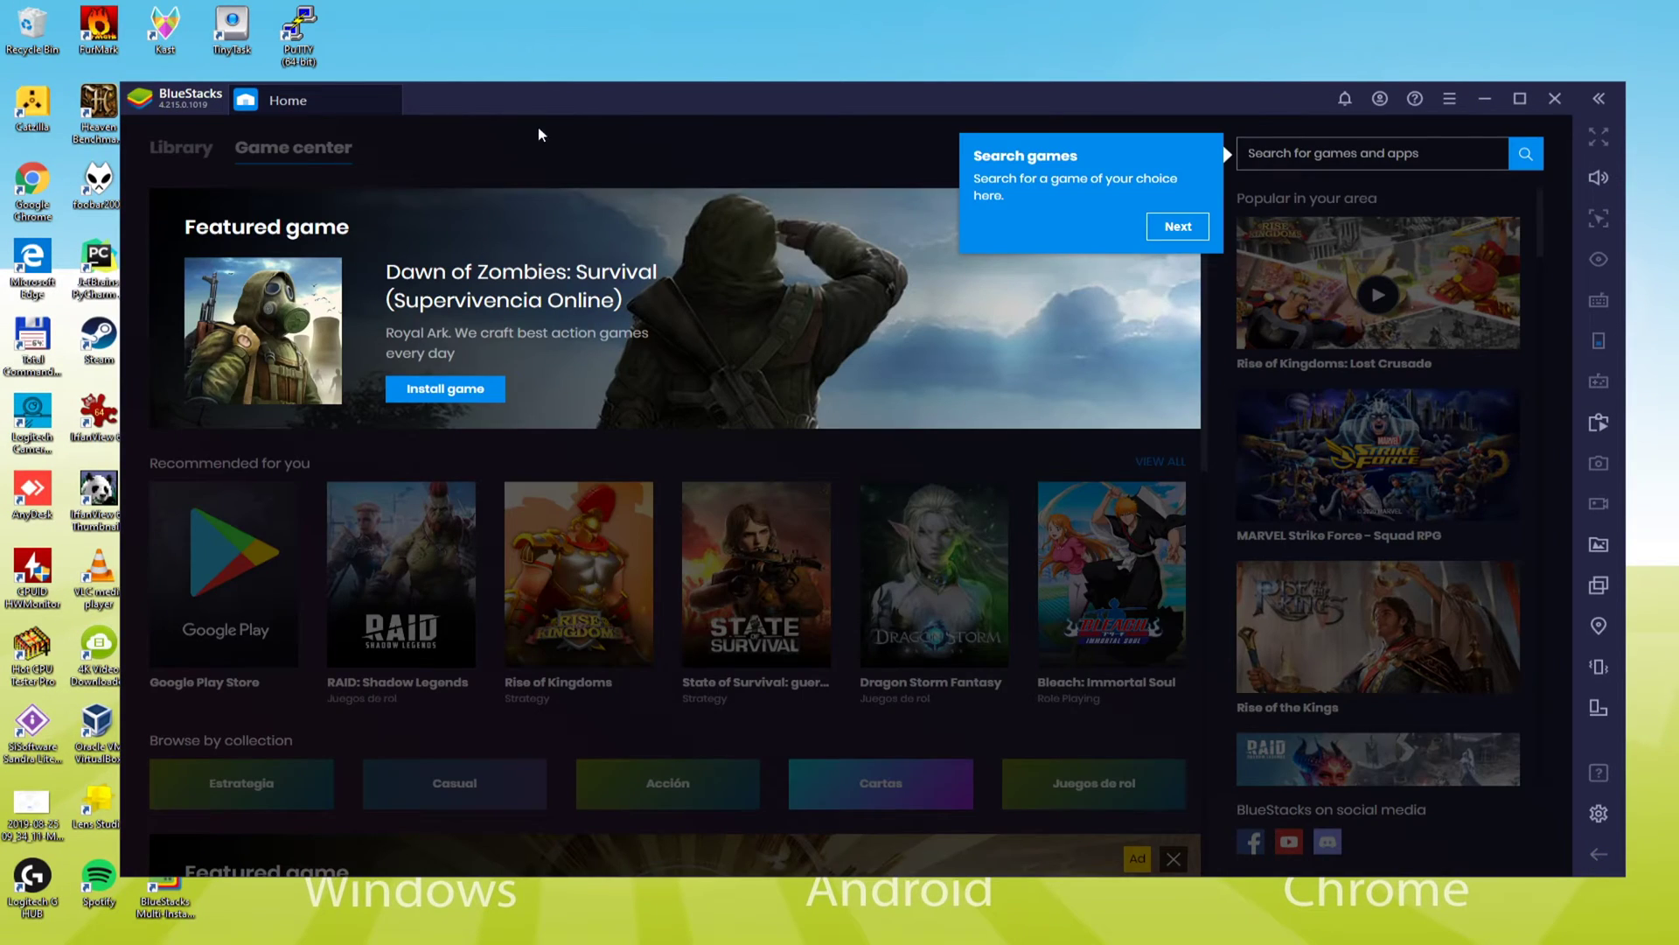
drag(581, 105, 832, 83)
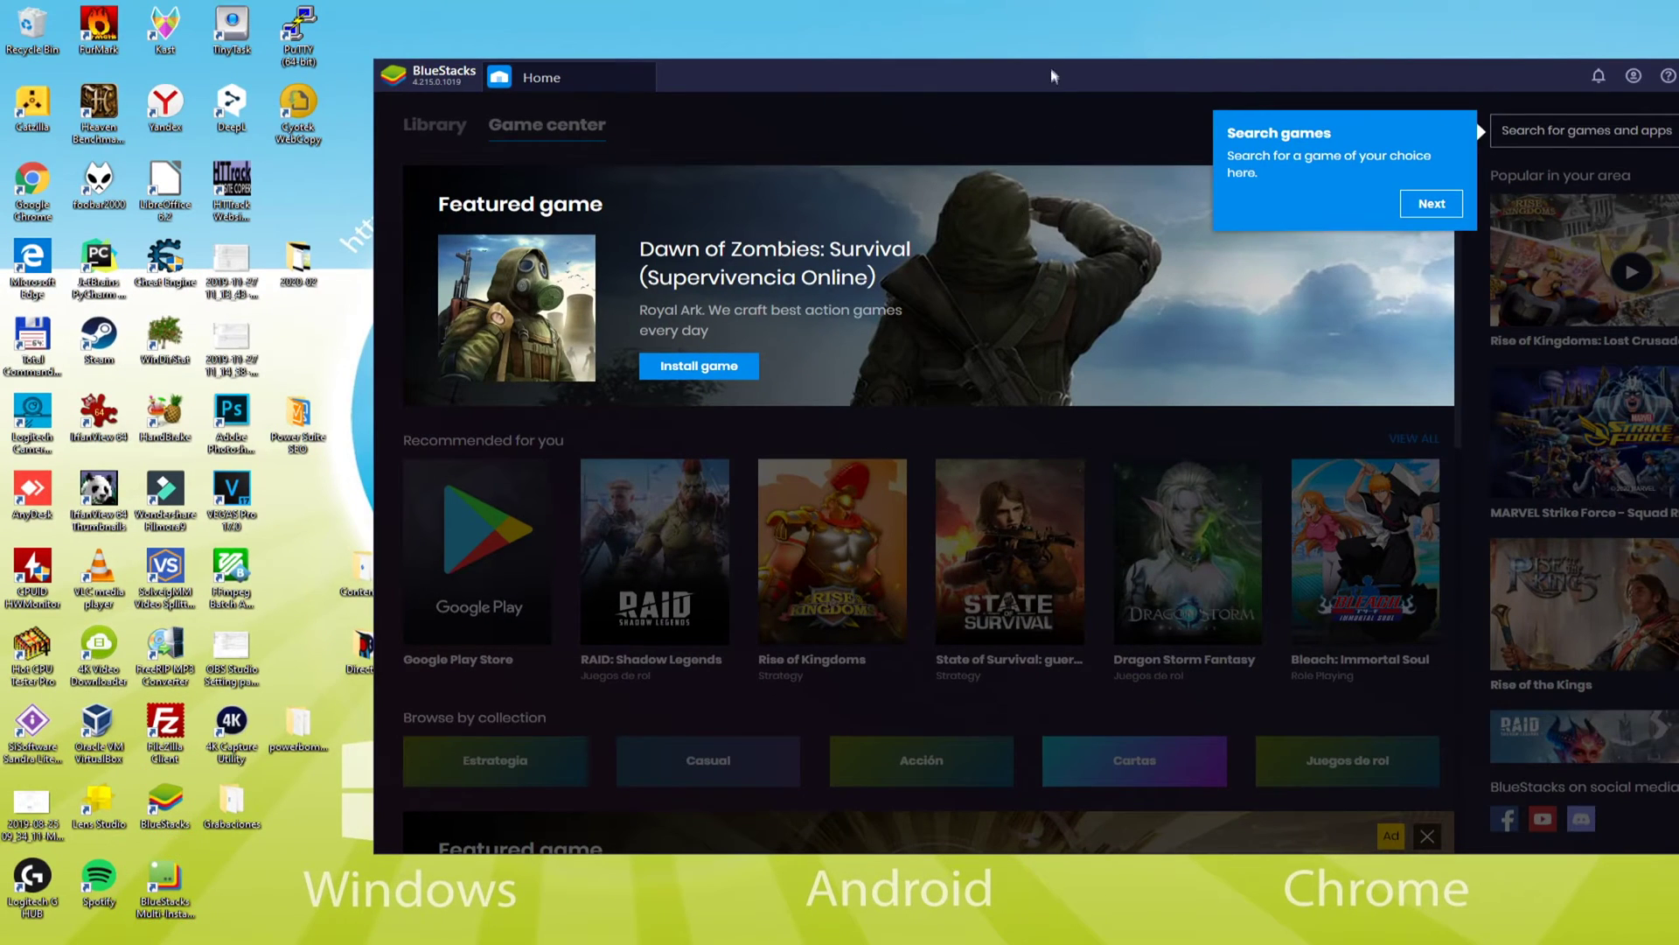
drag(1051, 73, 832, 90)
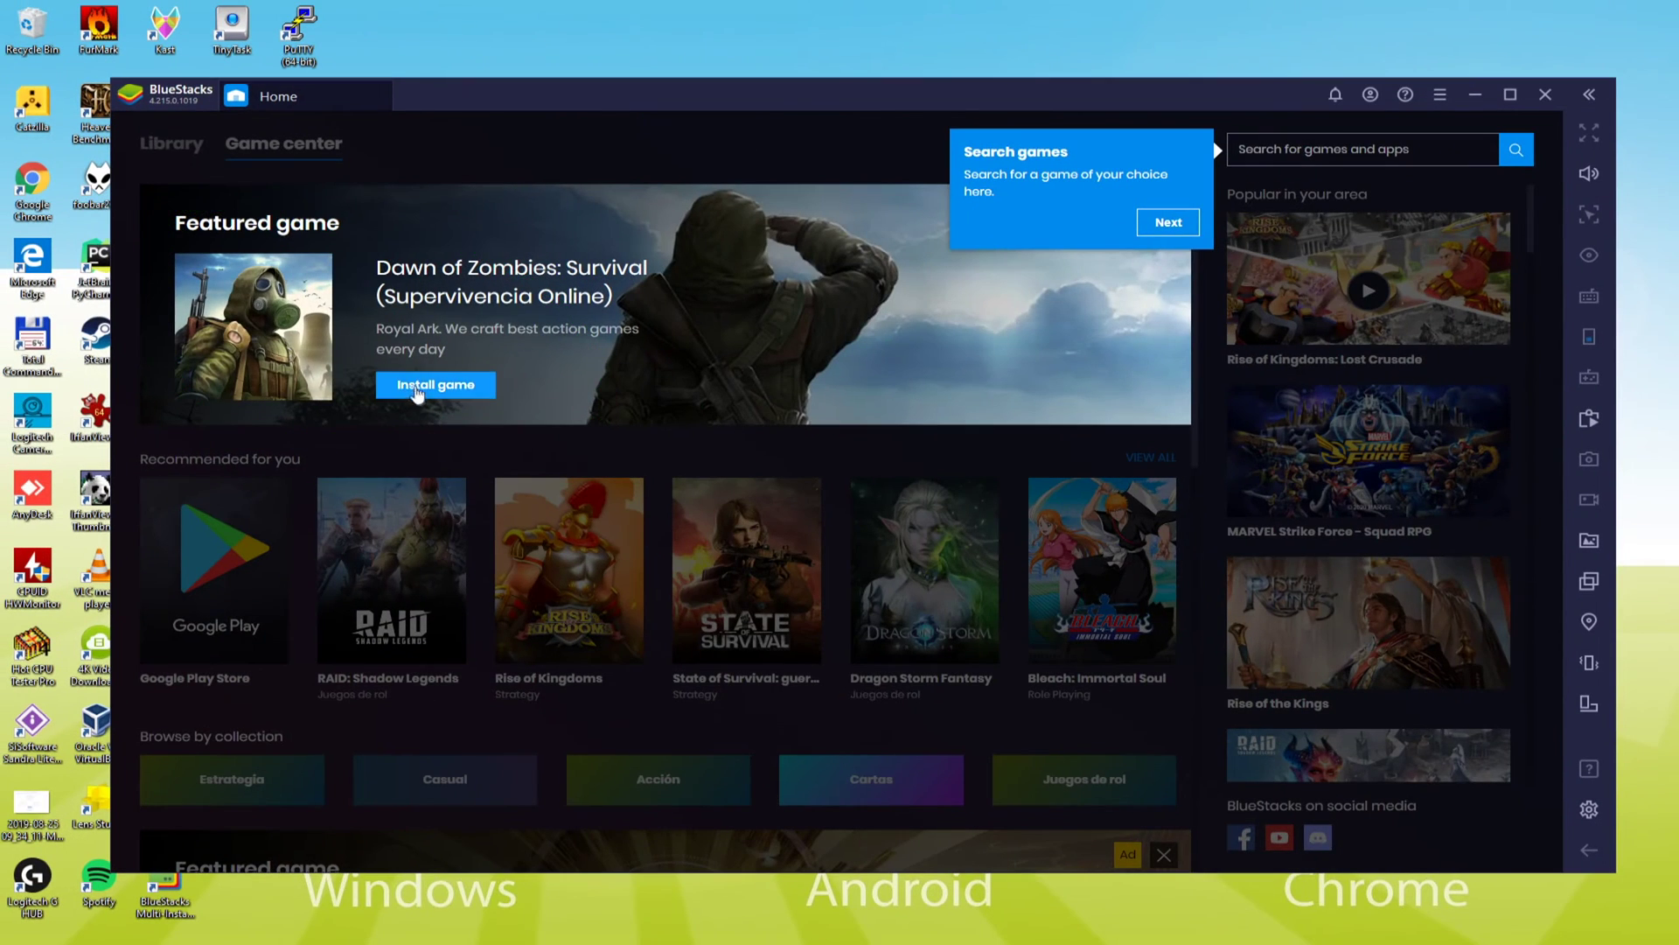
click(654, 525)
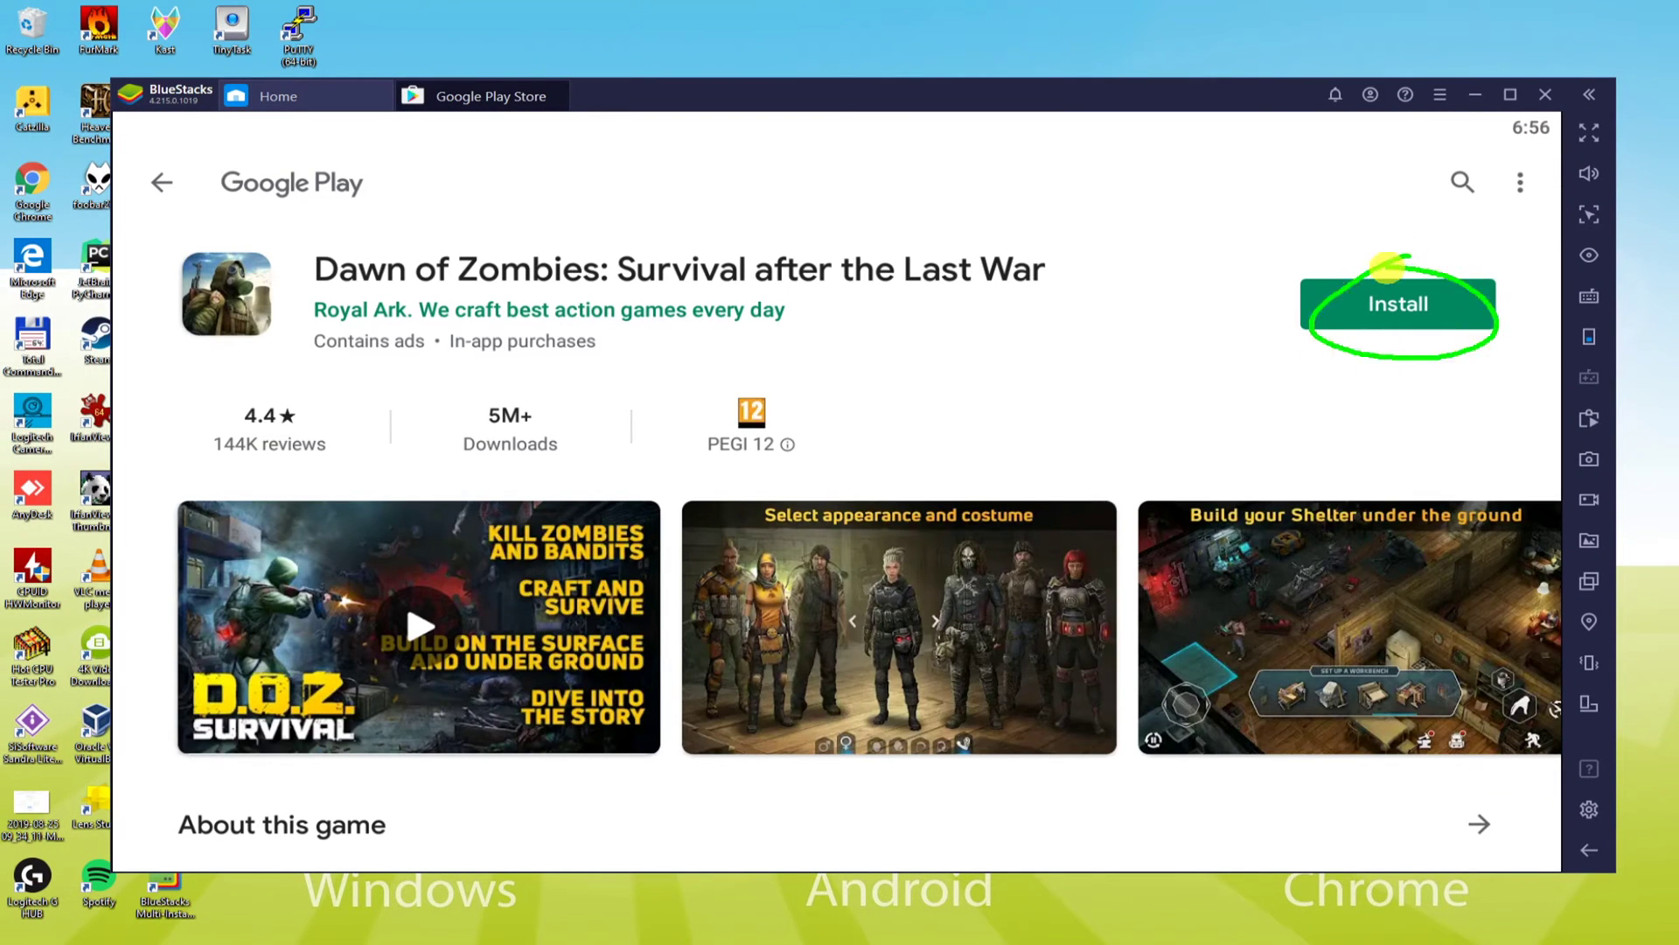
click(1393, 306)
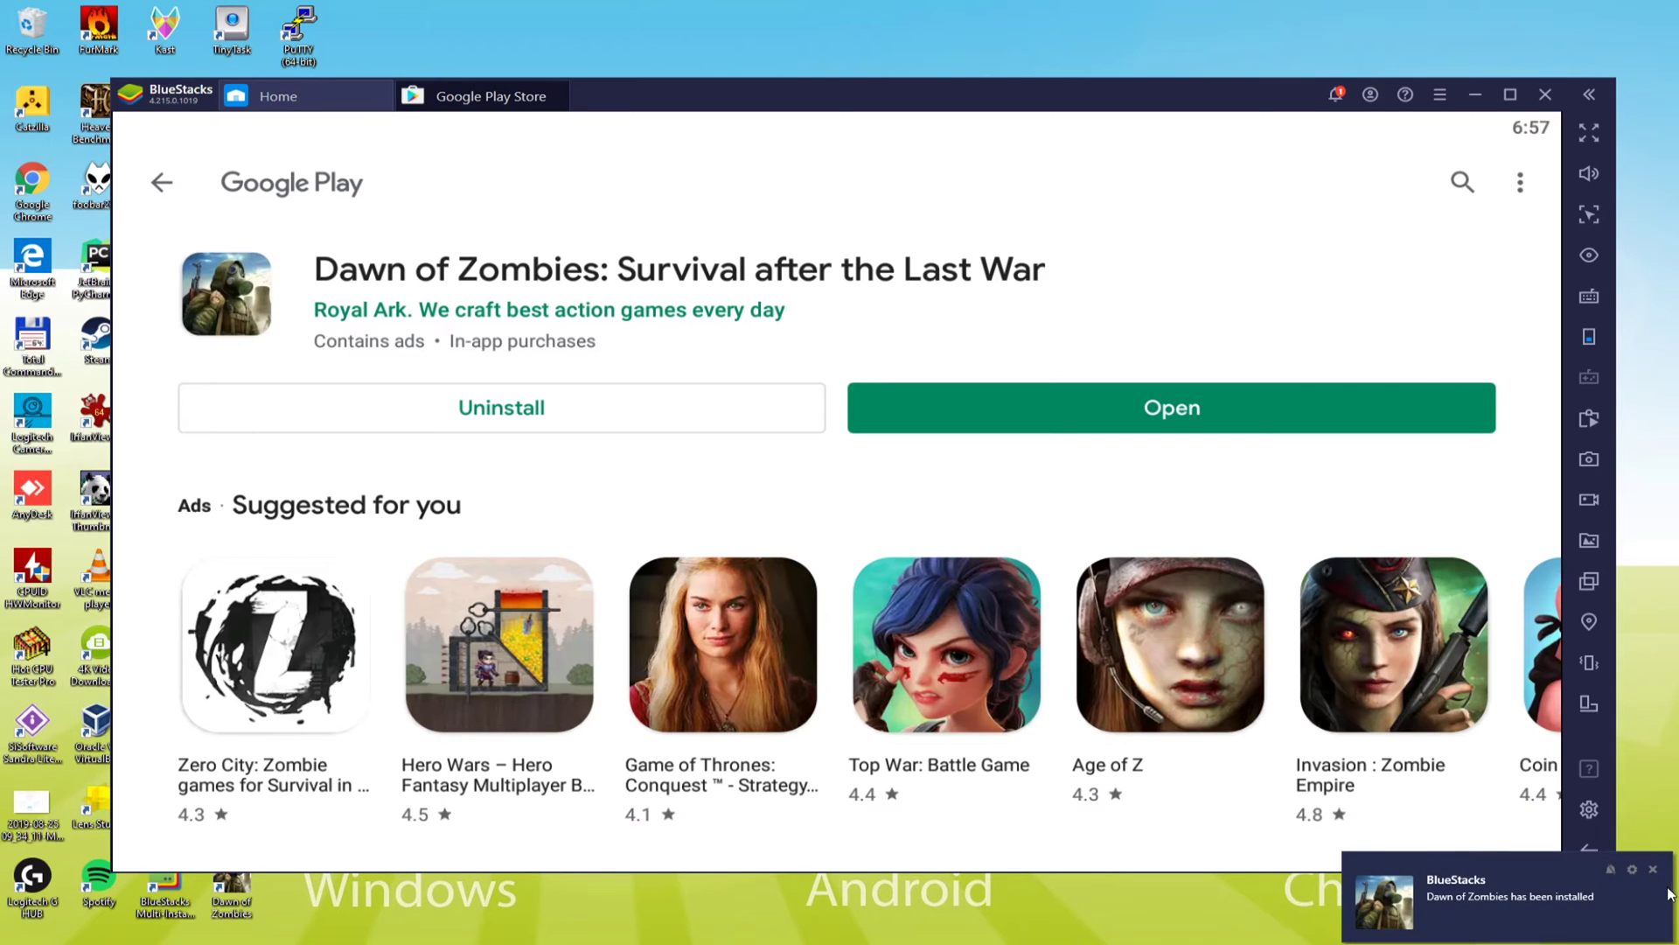
click(1653, 869)
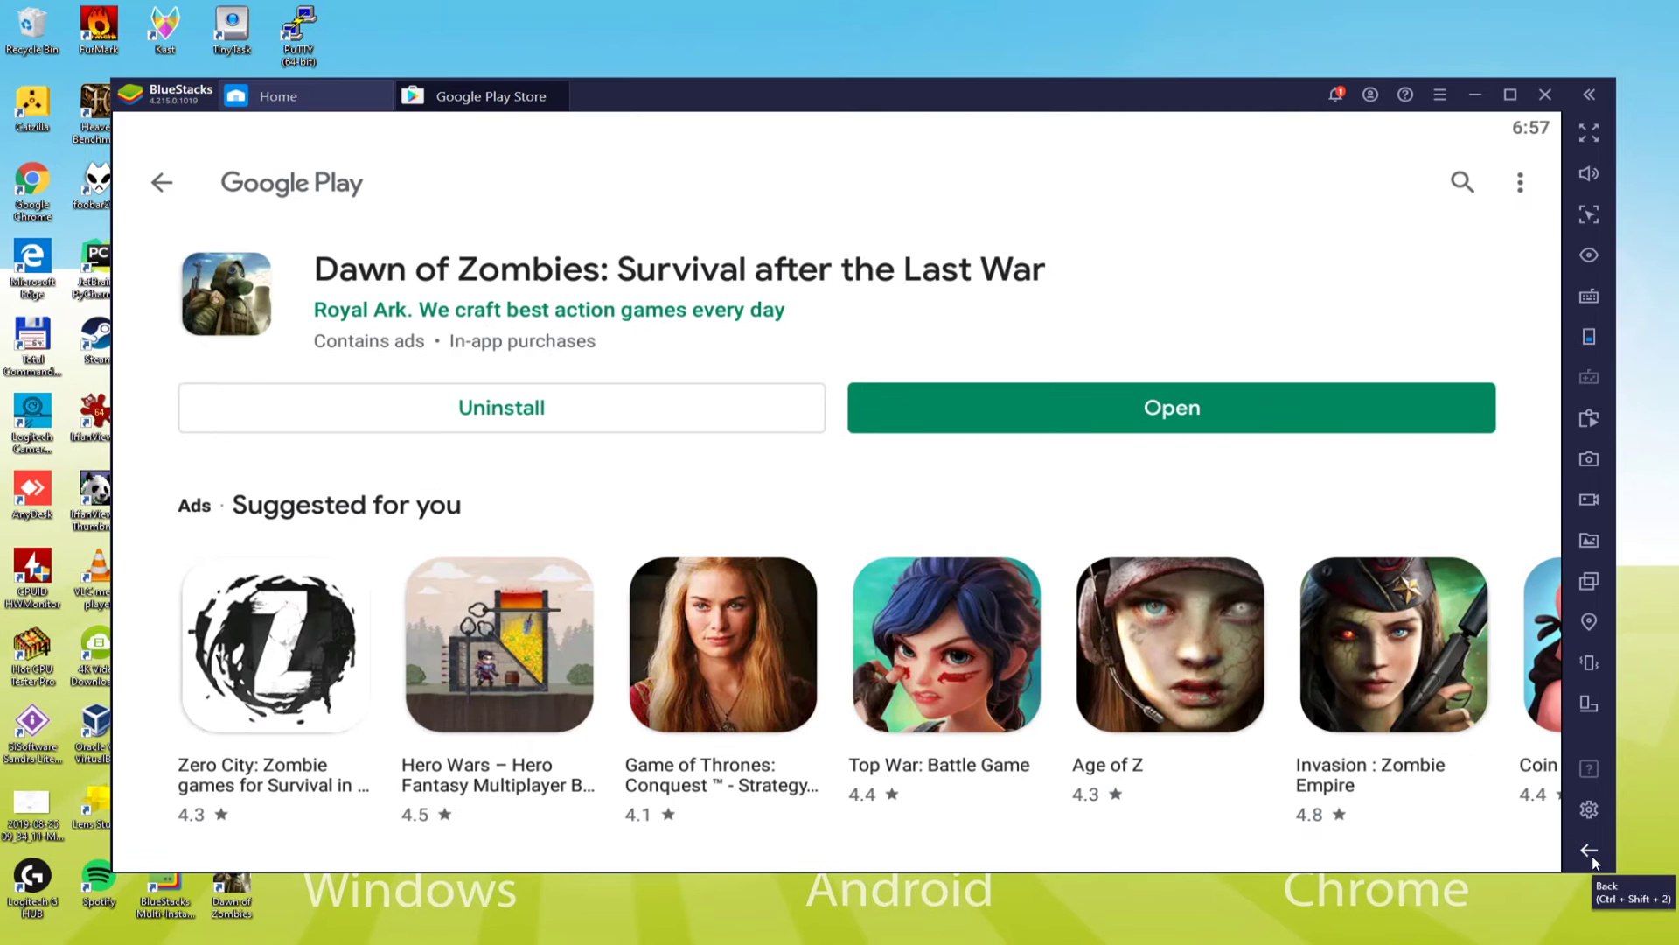
Launch Dawn of Zombies from the library of installed games and open its game controls
click(1592, 858)
drag(448, 108, 651, 103)
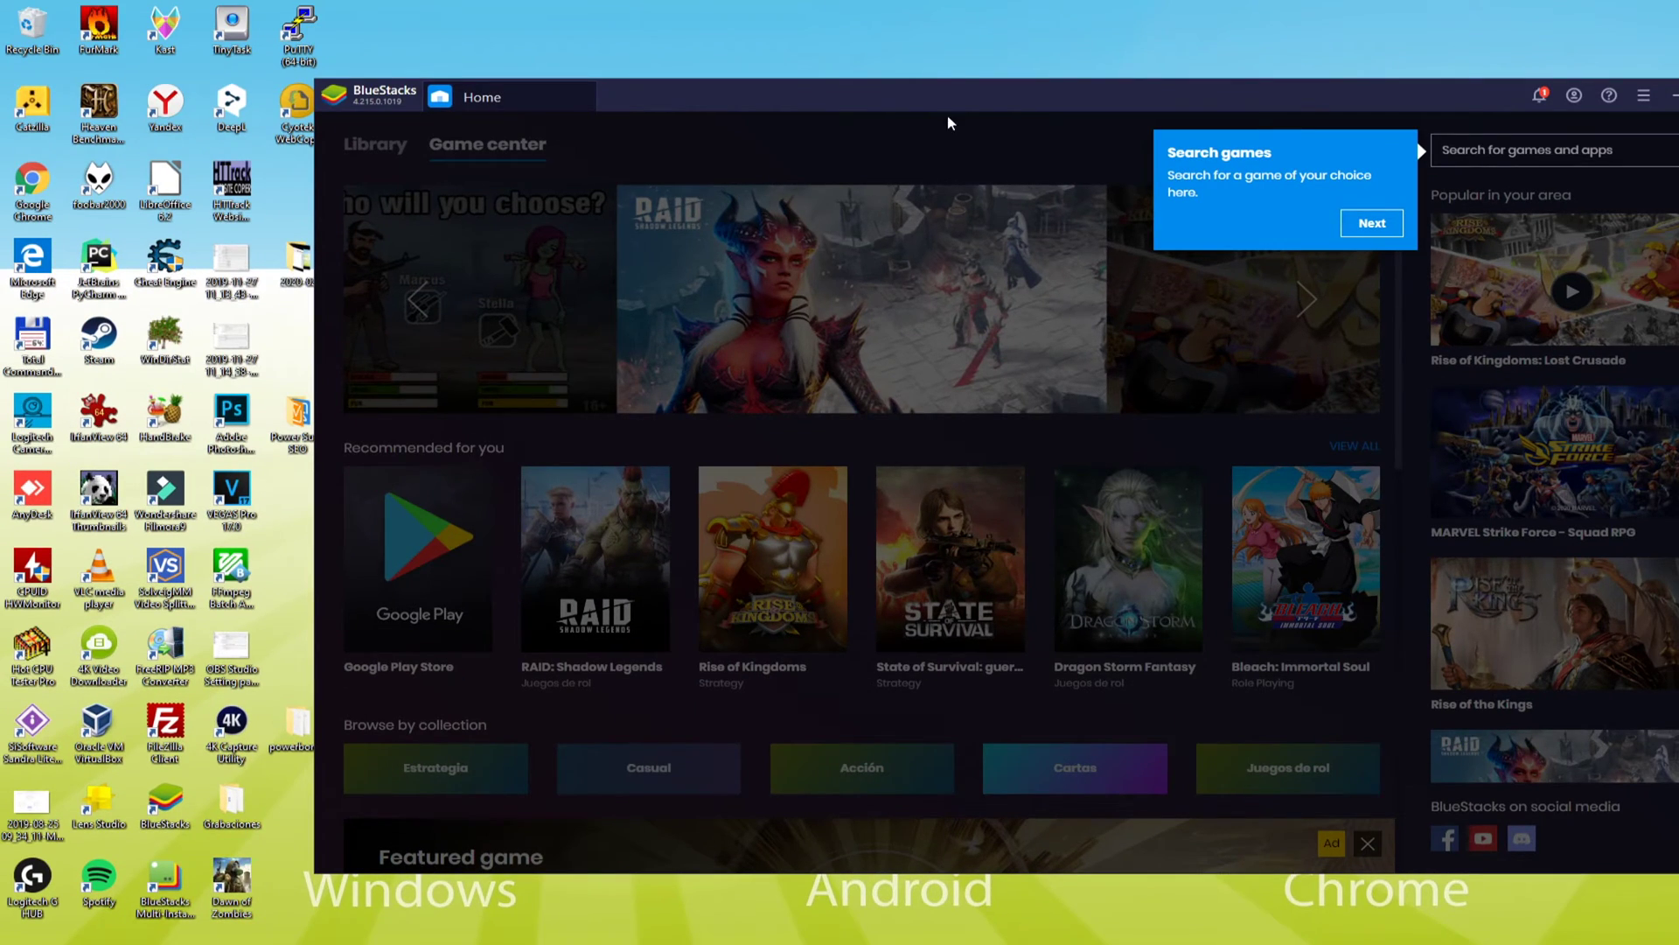
drag(949, 120, 629, 101)
click(349, 161)
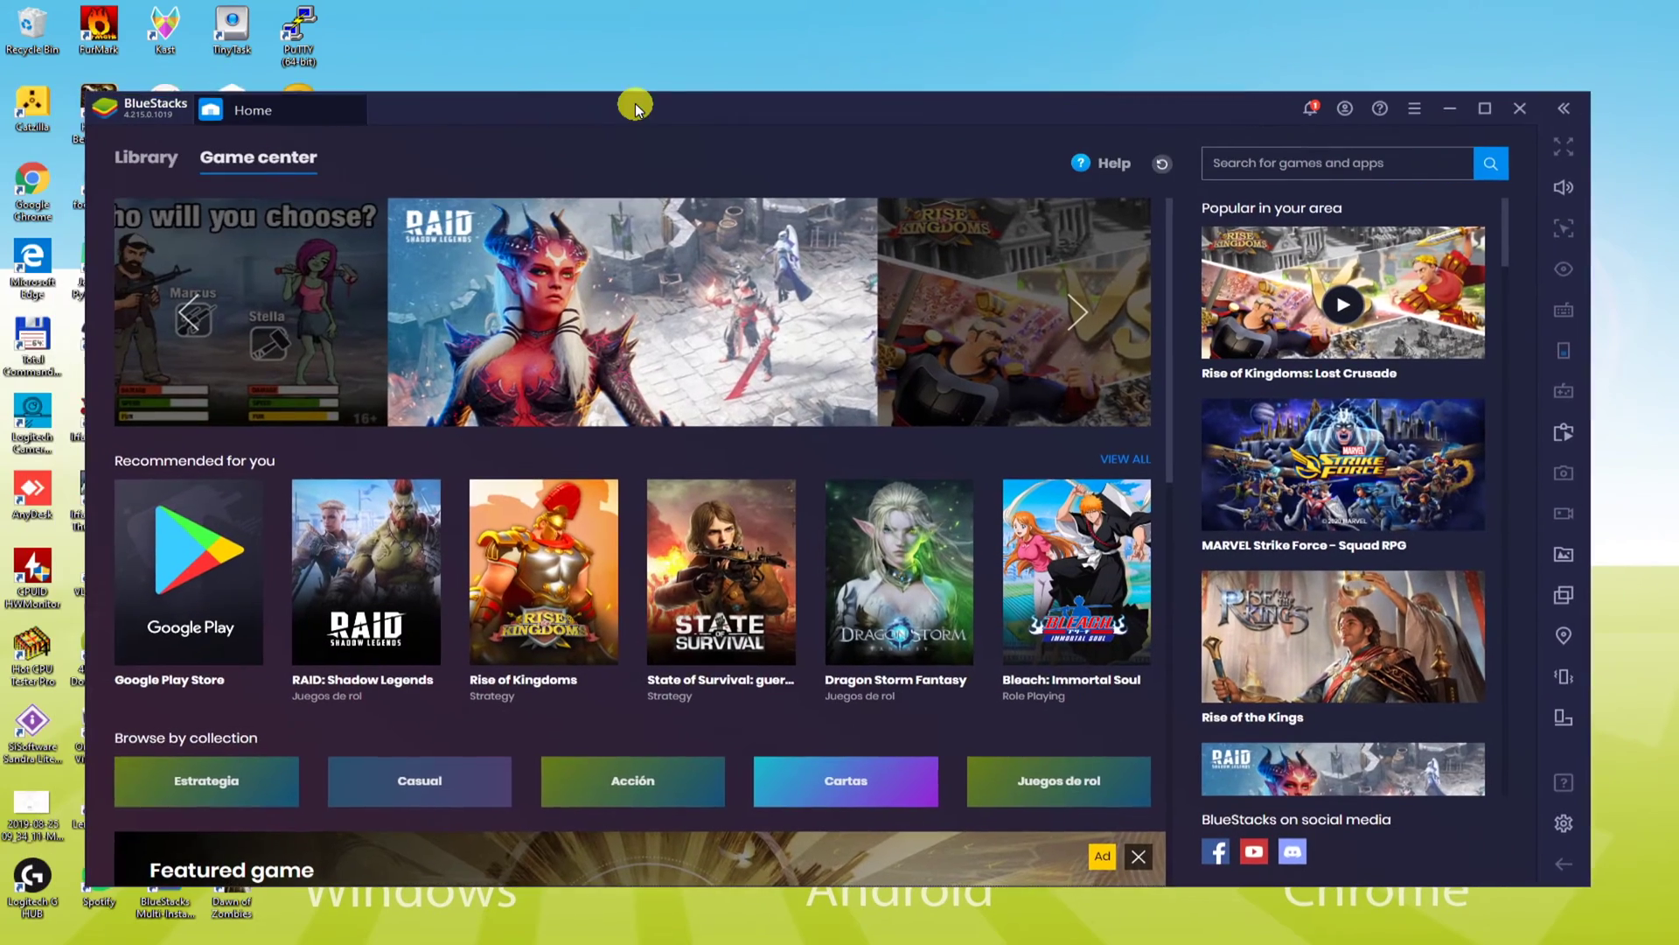
drag(635, 109, 625, 102)
click(133, 155)
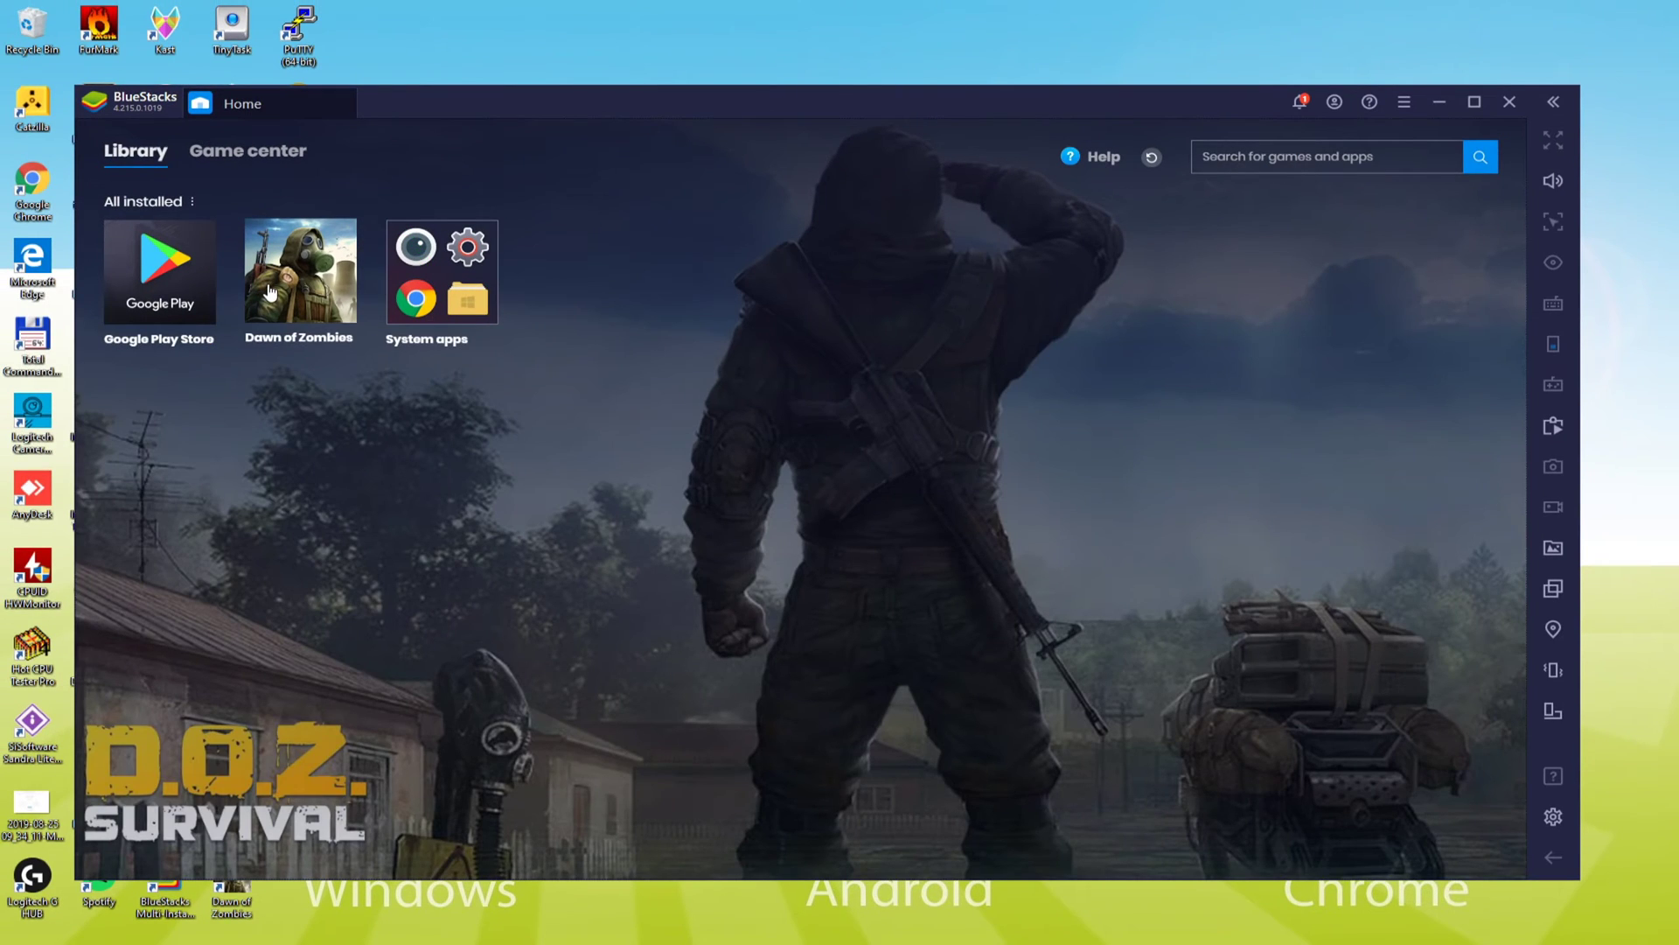
click(278, 291)
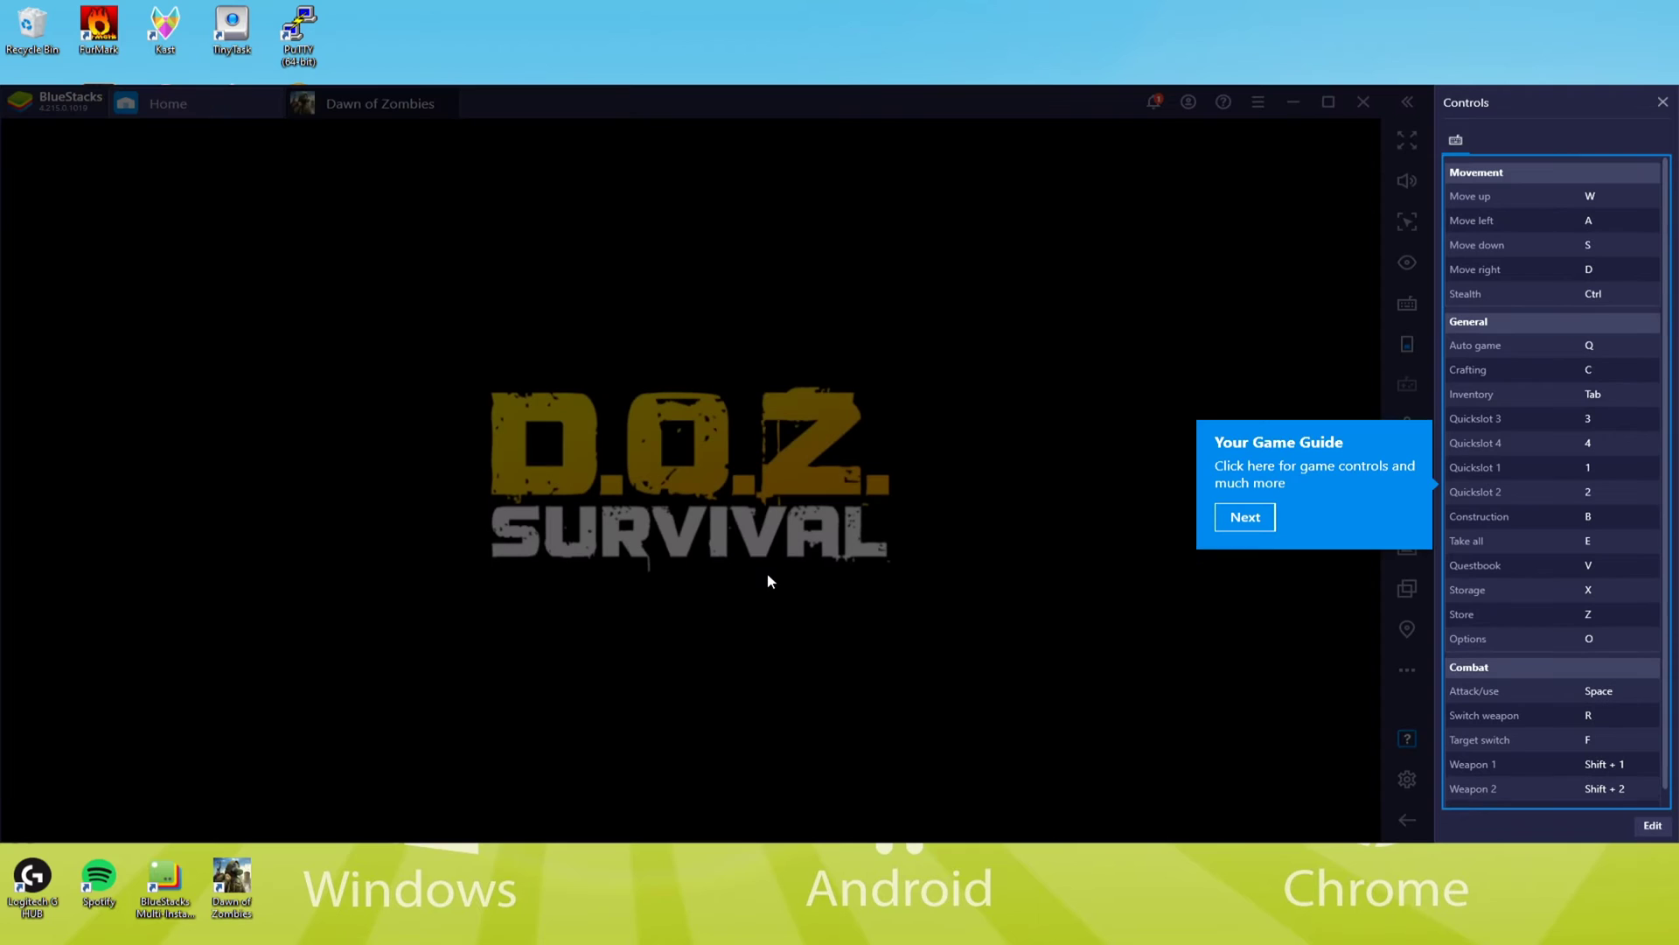
click(1407, 303)
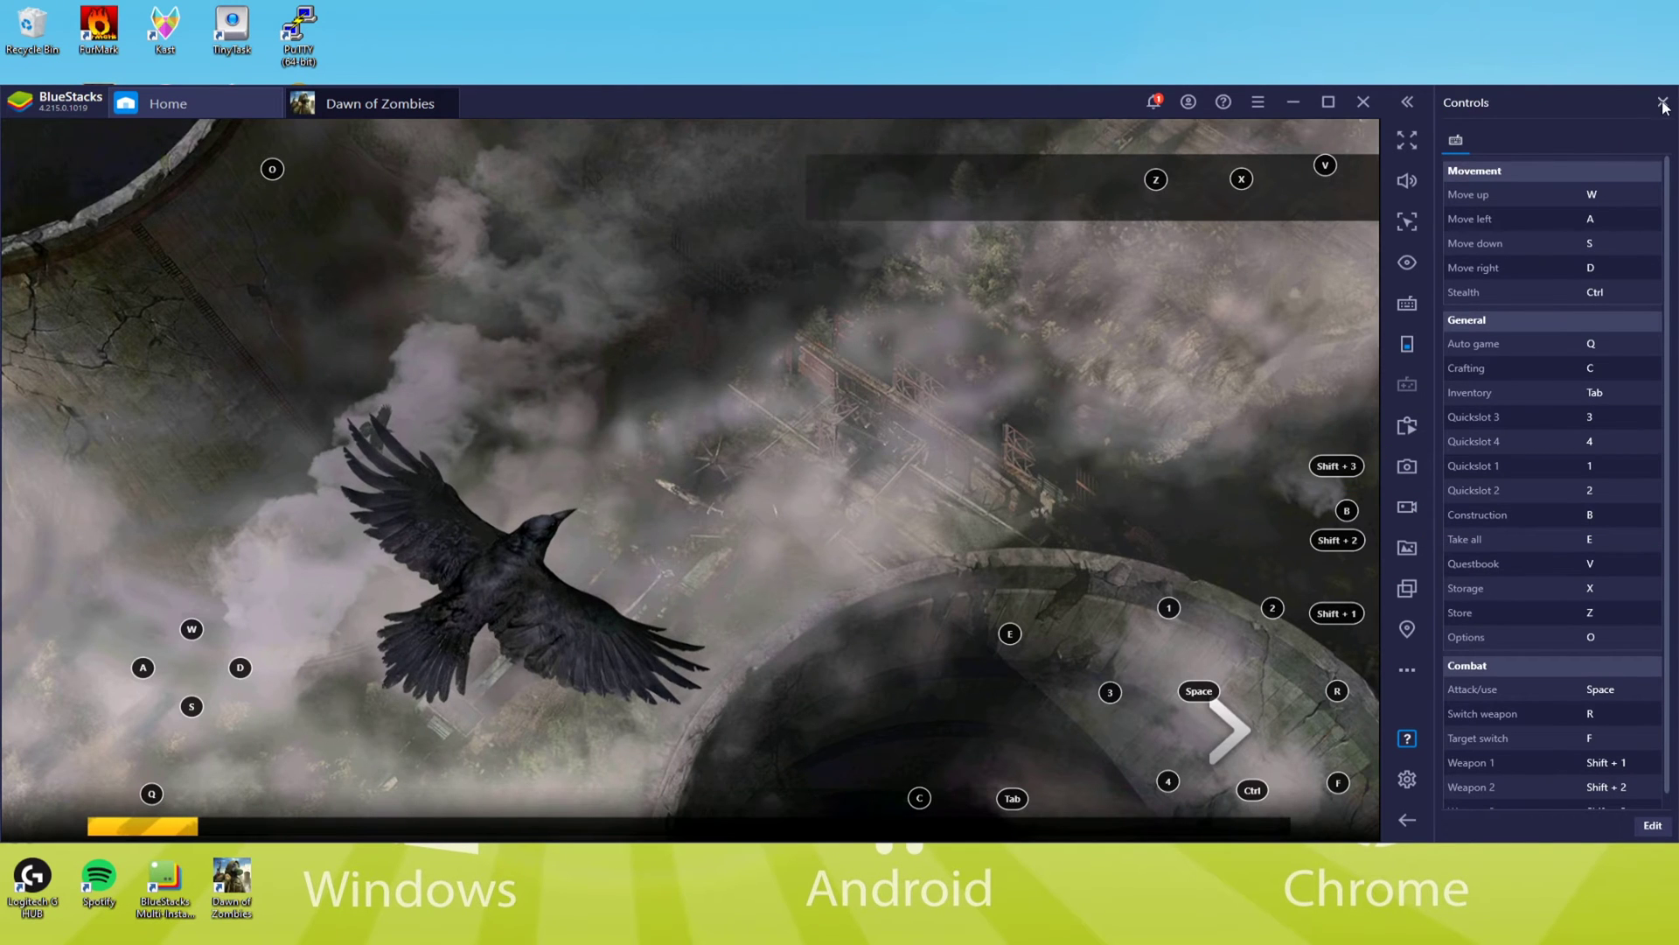
Close the game controls guide, then maximize the emulator window, restore it and try the full-screen view
click(1662, 102)
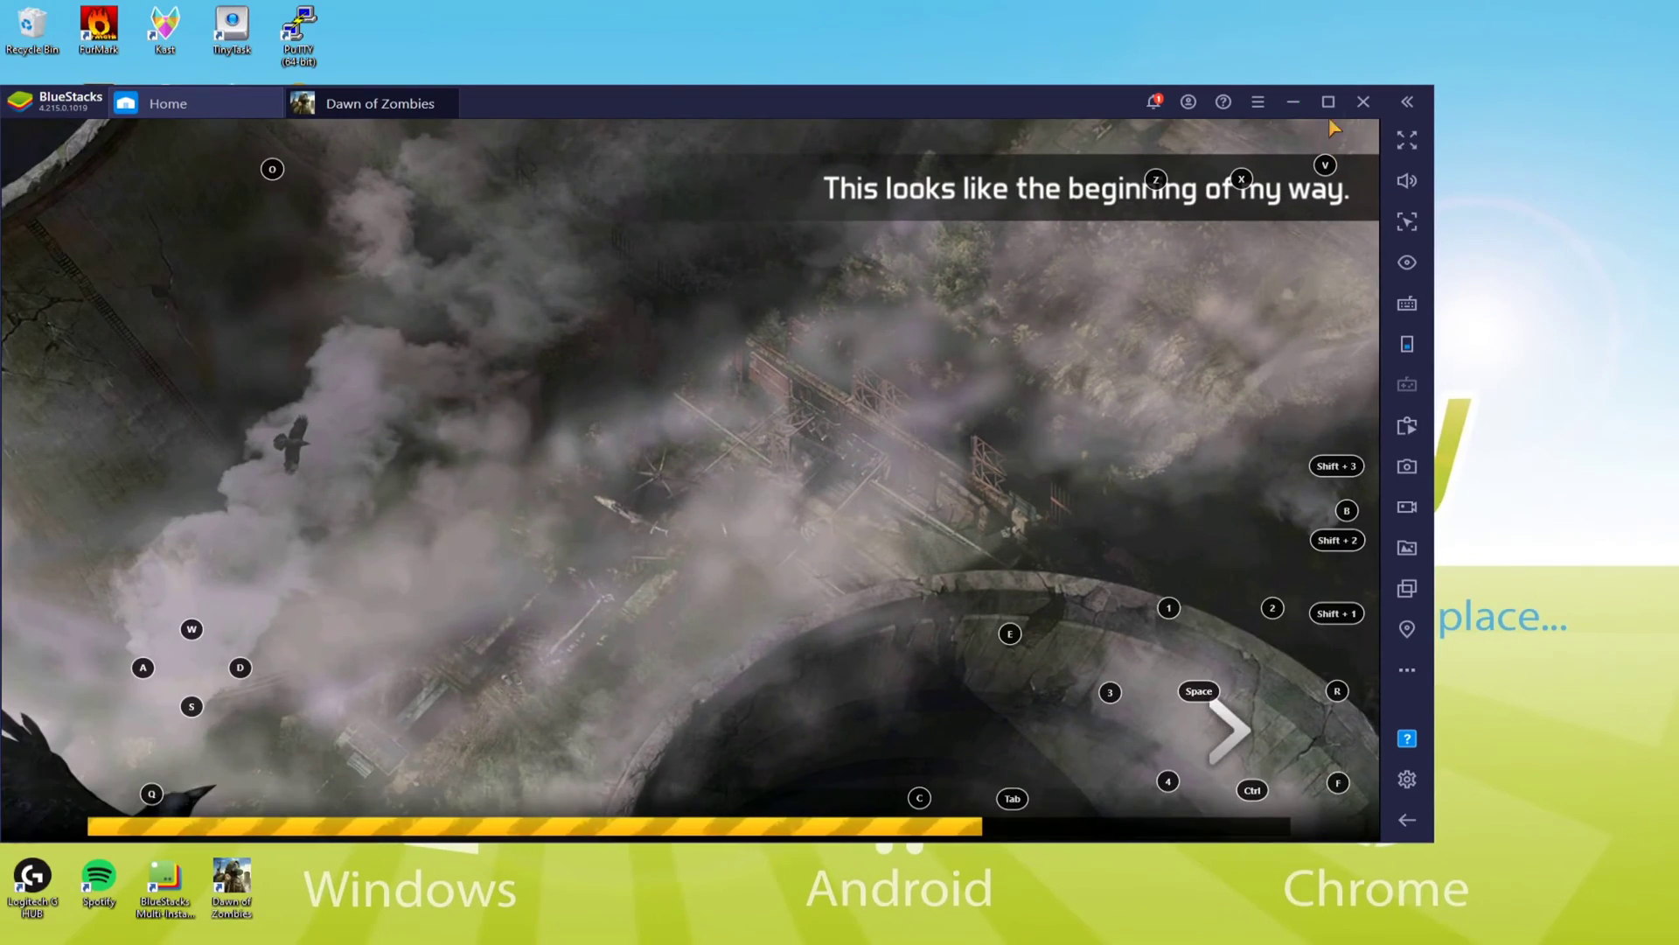
click(1324, 125)
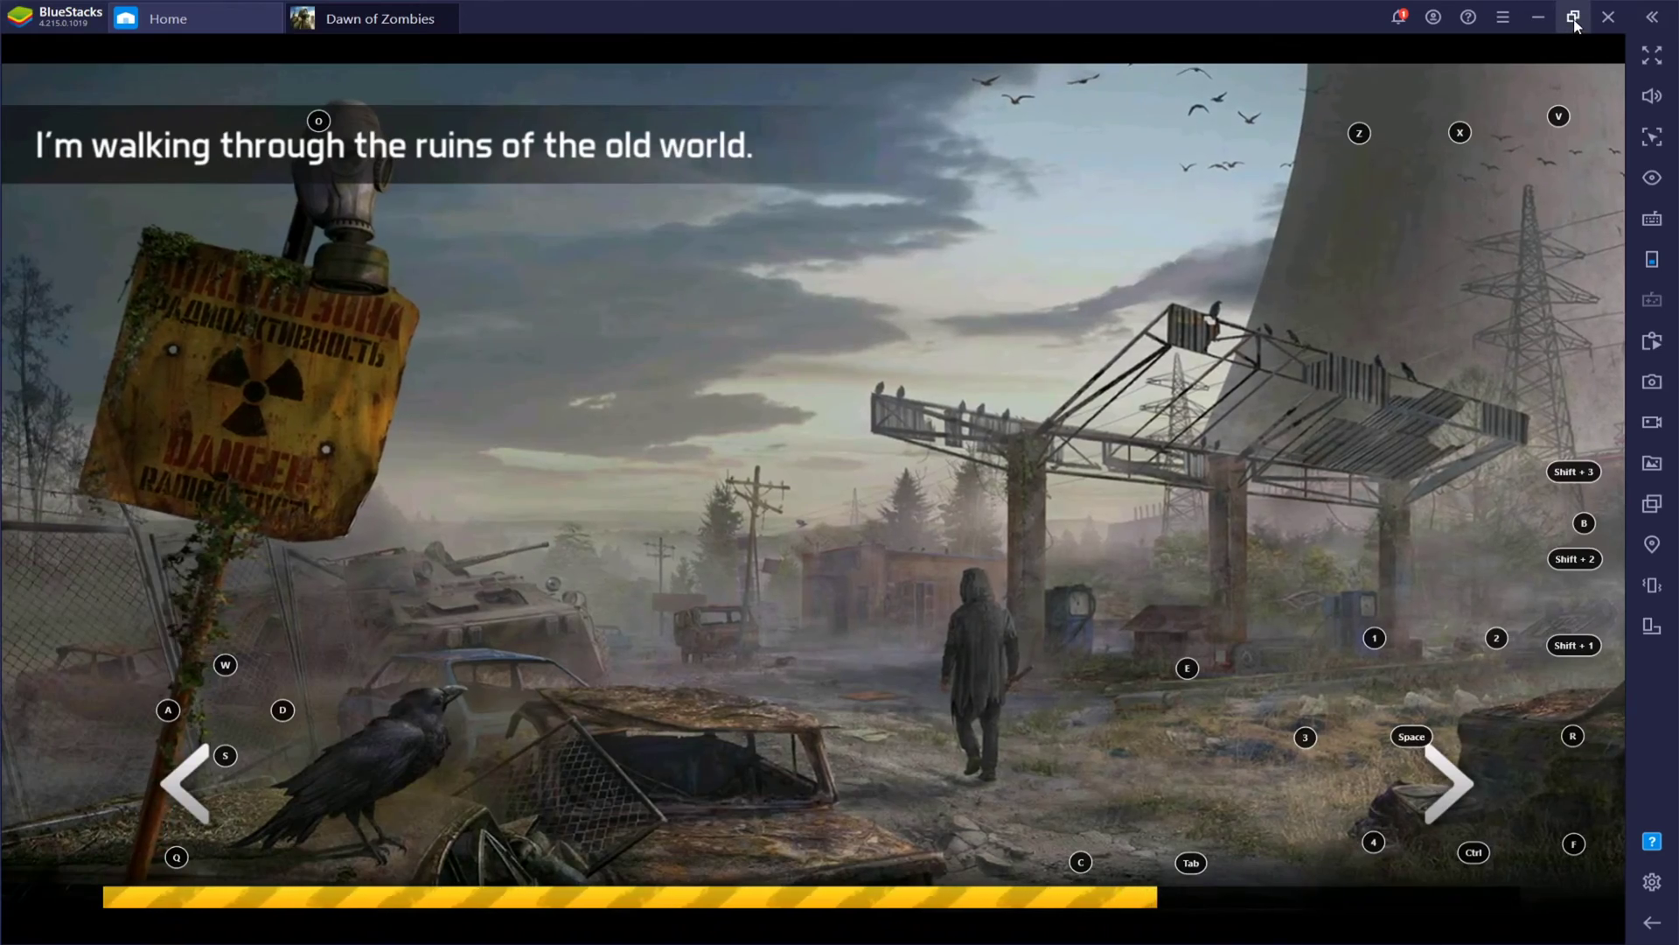
click(1510, 33)
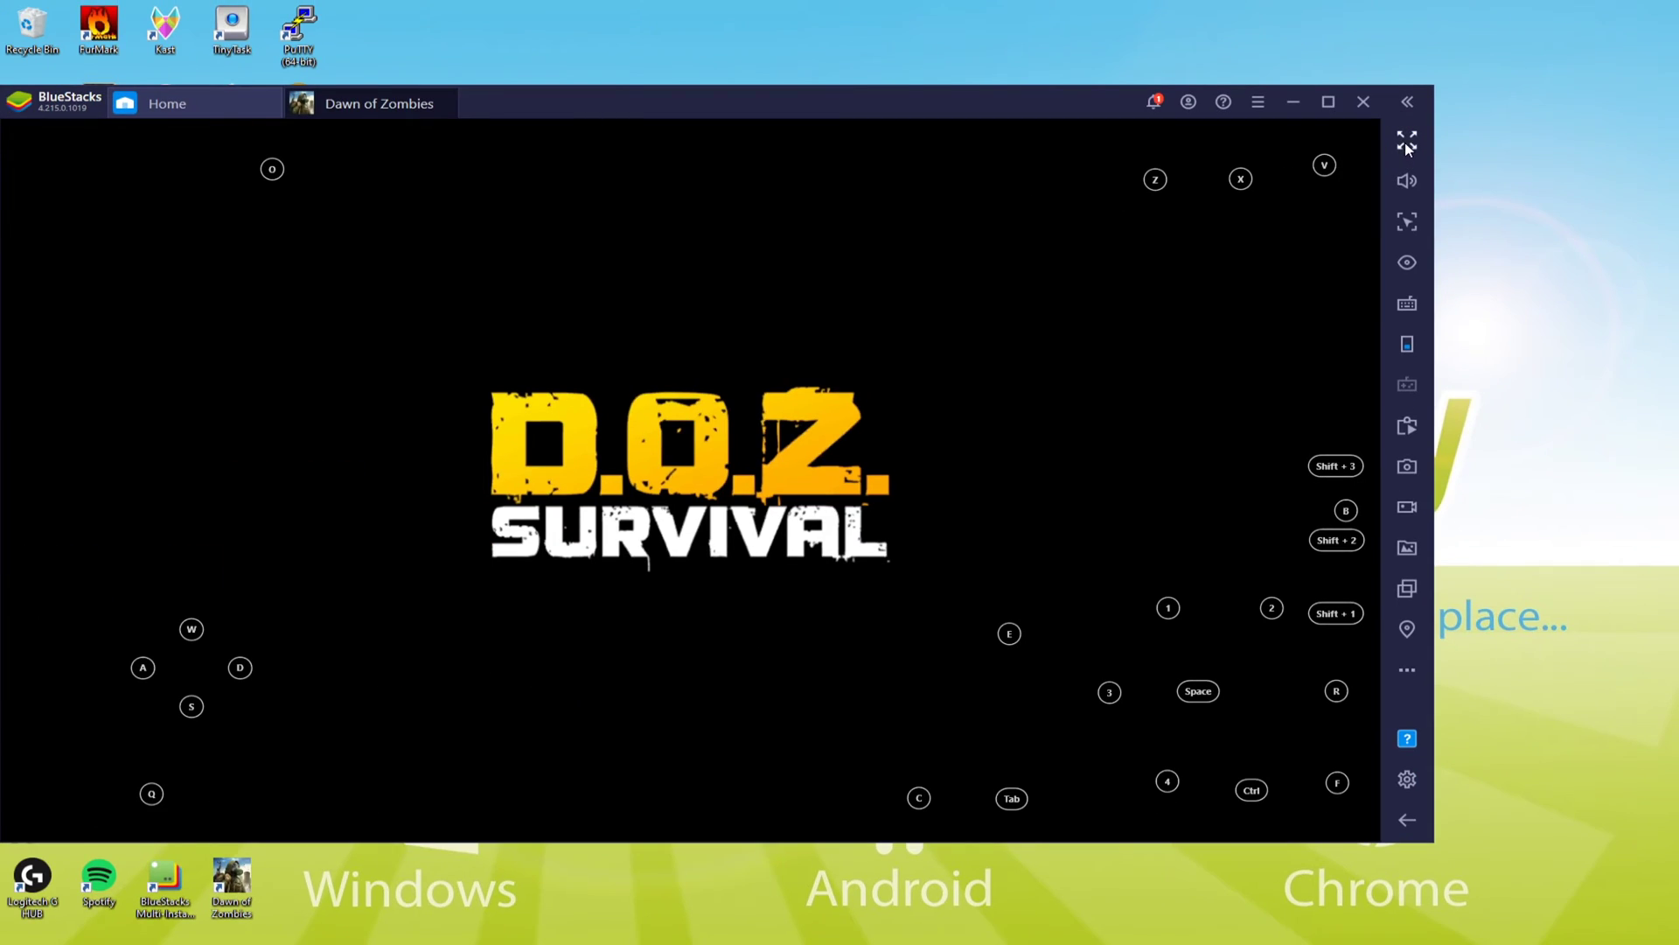
click(1392, 149)
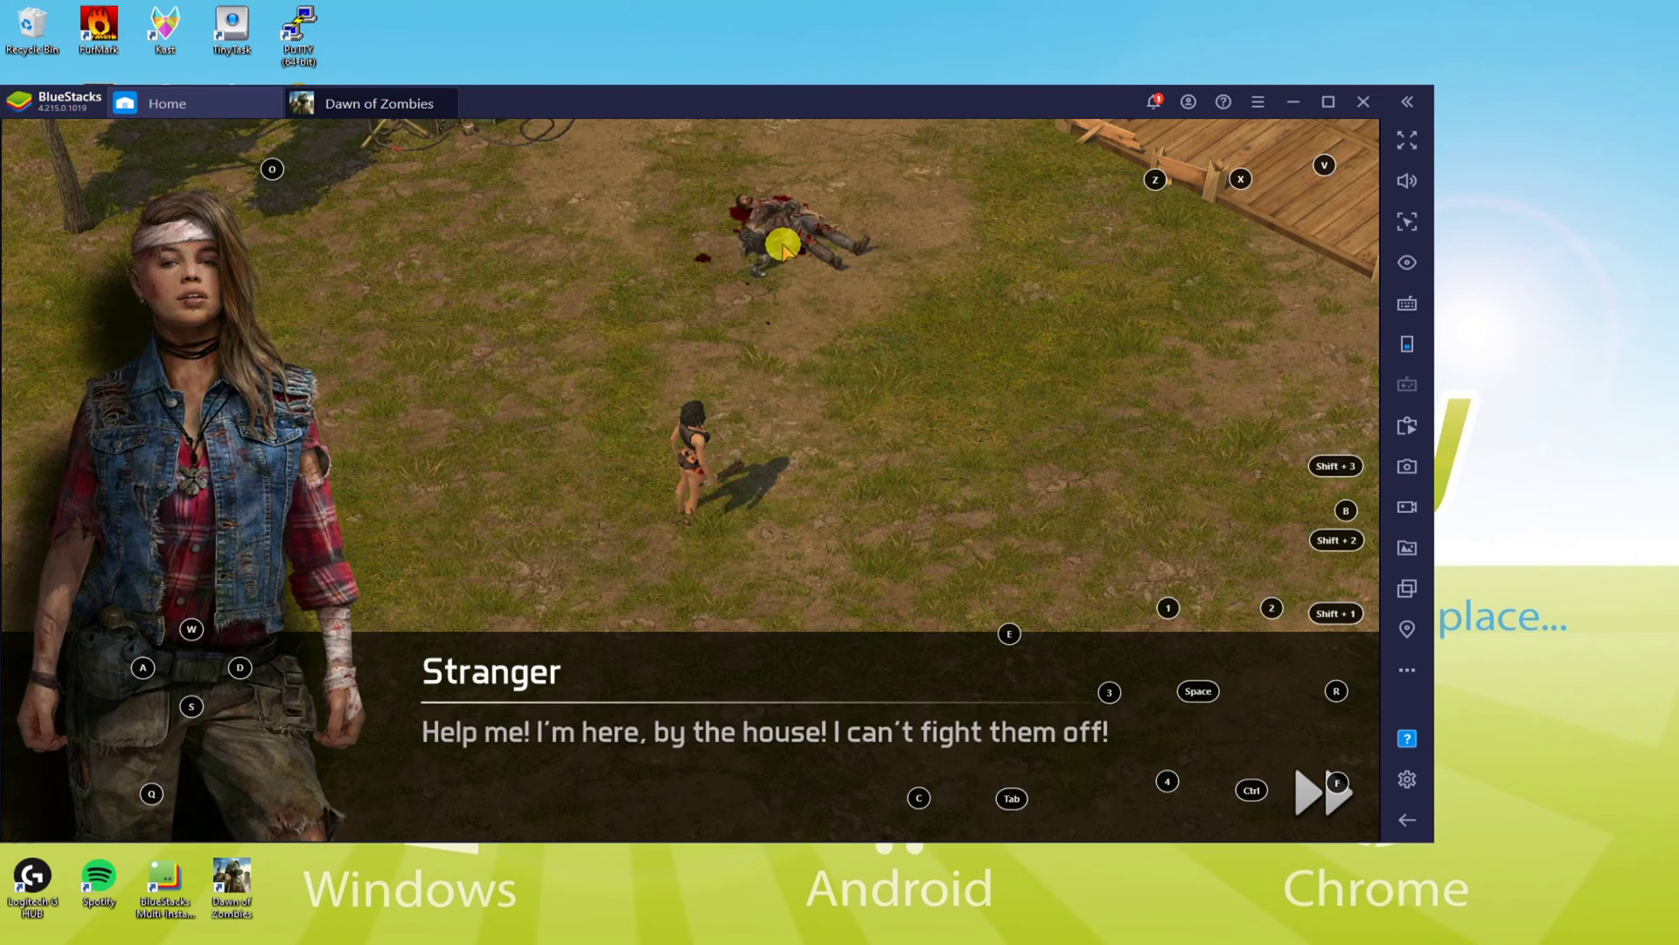
Approach the Charred feeding on the body and attack it with the equipped weapon
click(783, 248)
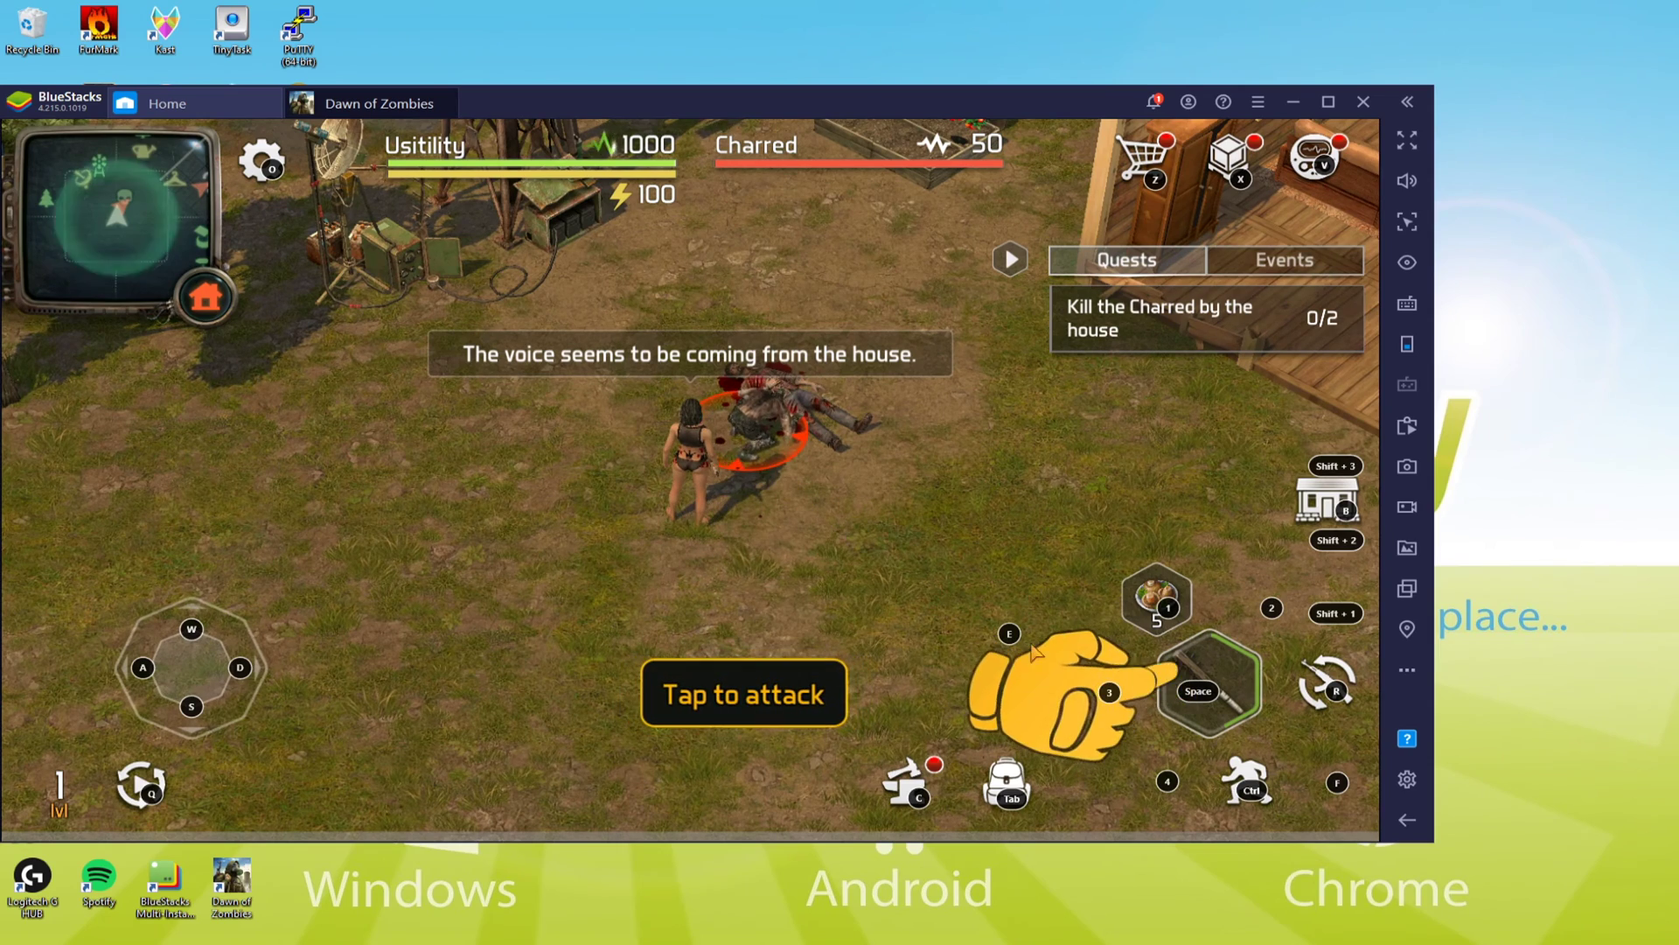
key(space)
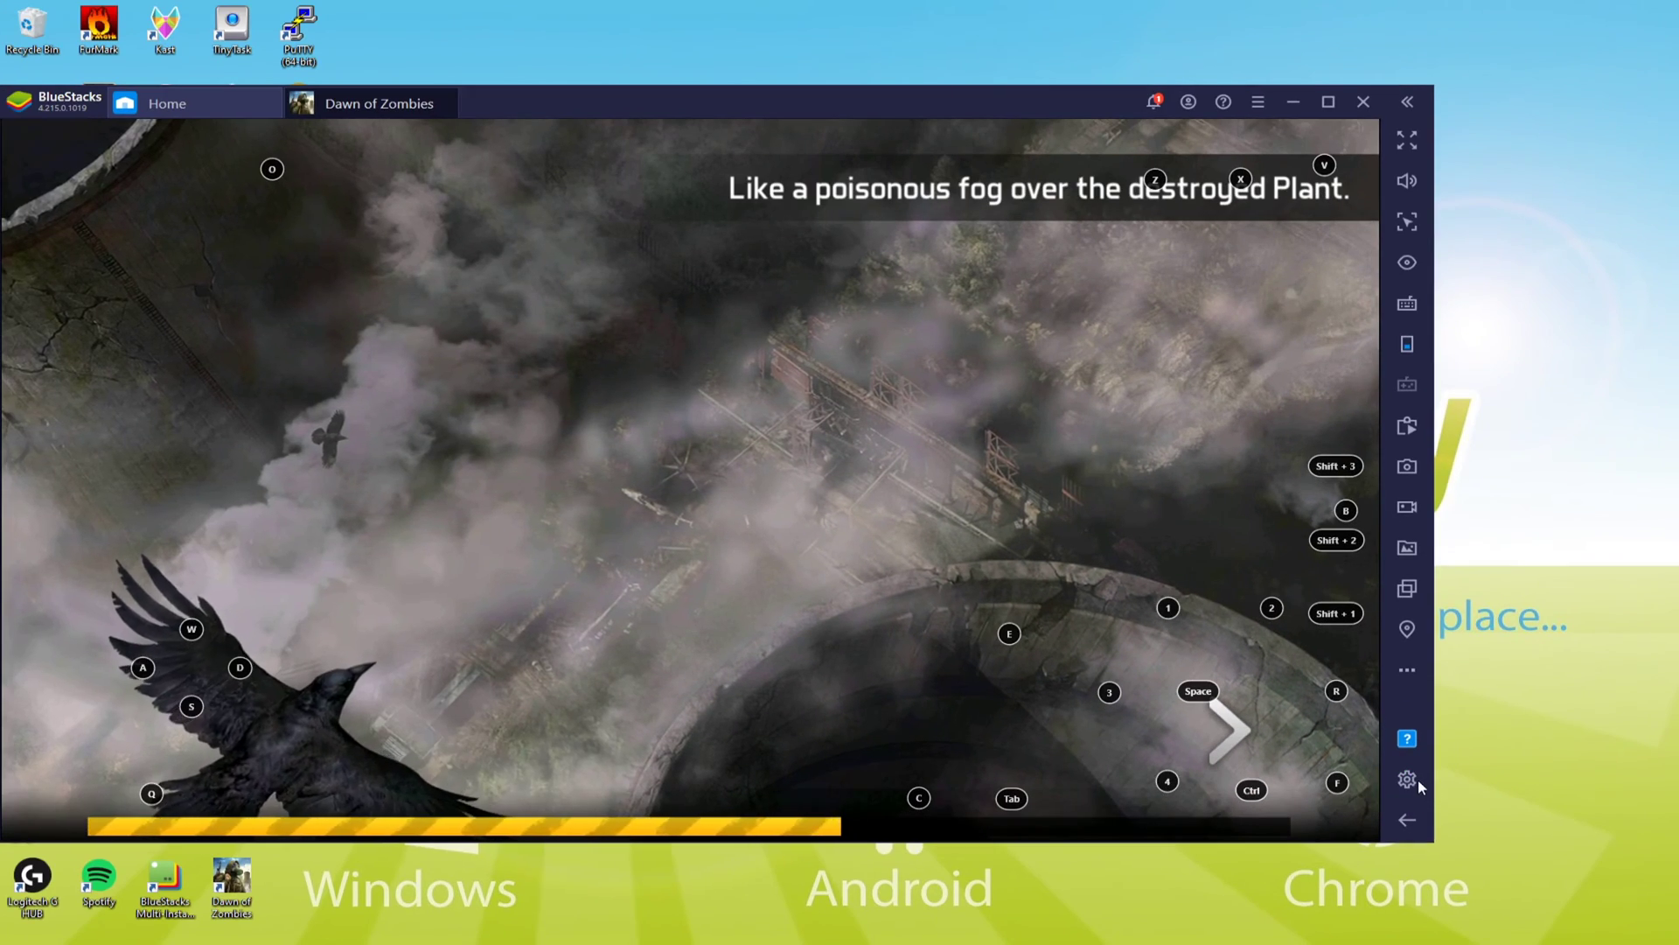
Open the emulator settings from the running game and look through the game settings and preferences
click(1391, 792)
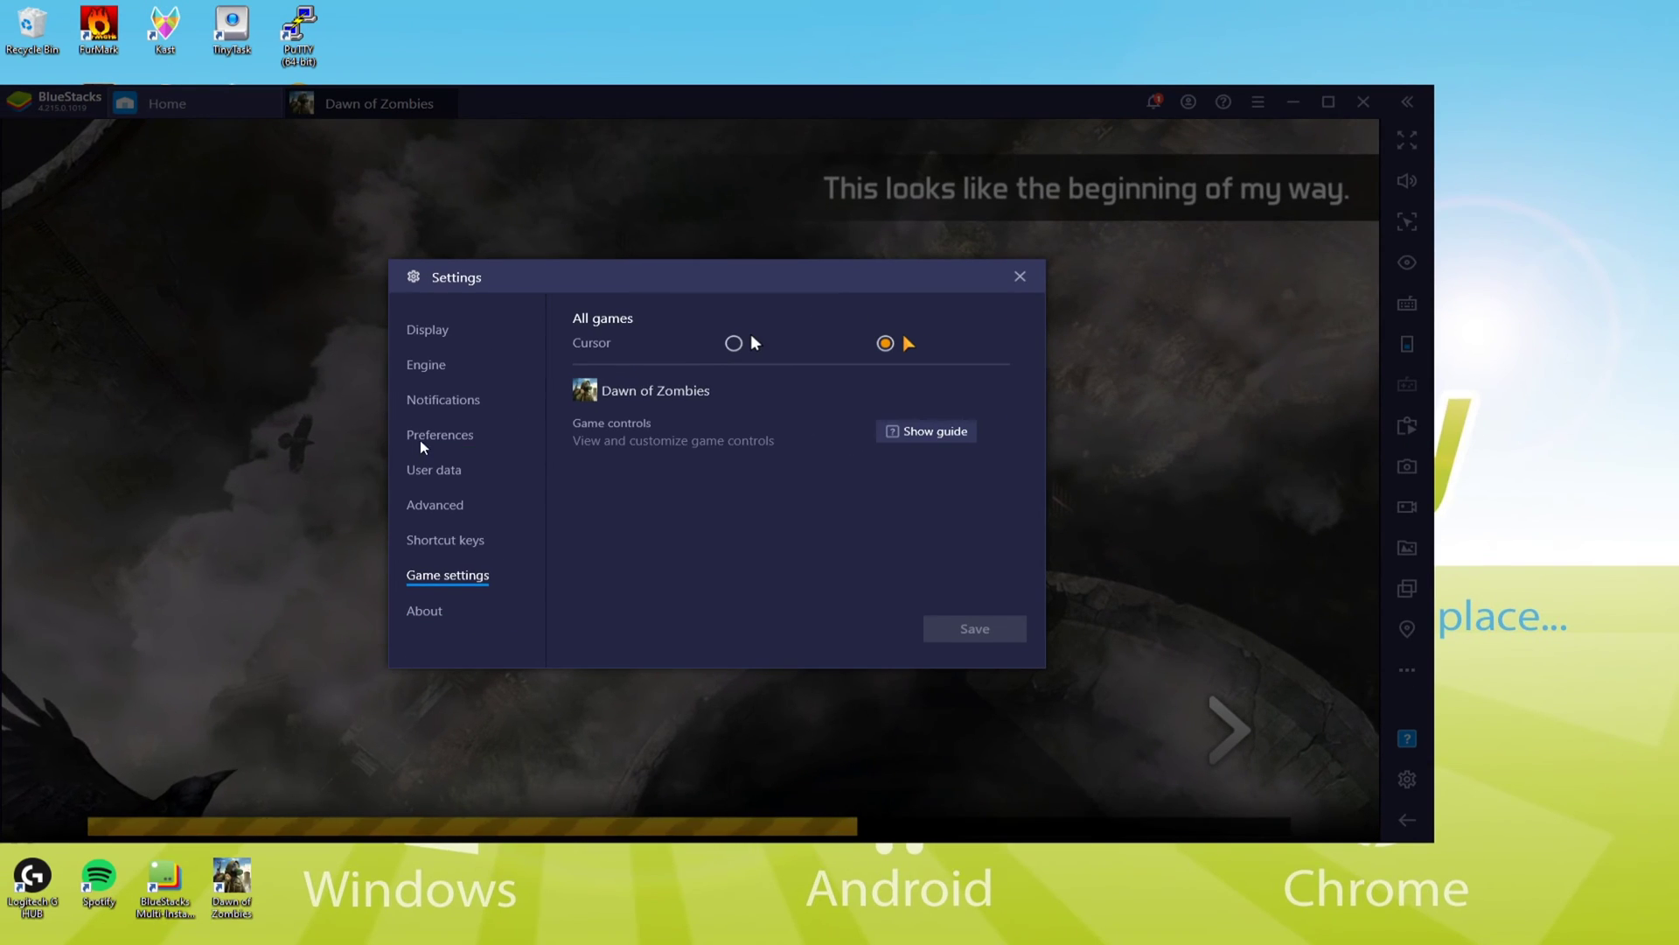
click(404, 447)
click(635, 364)
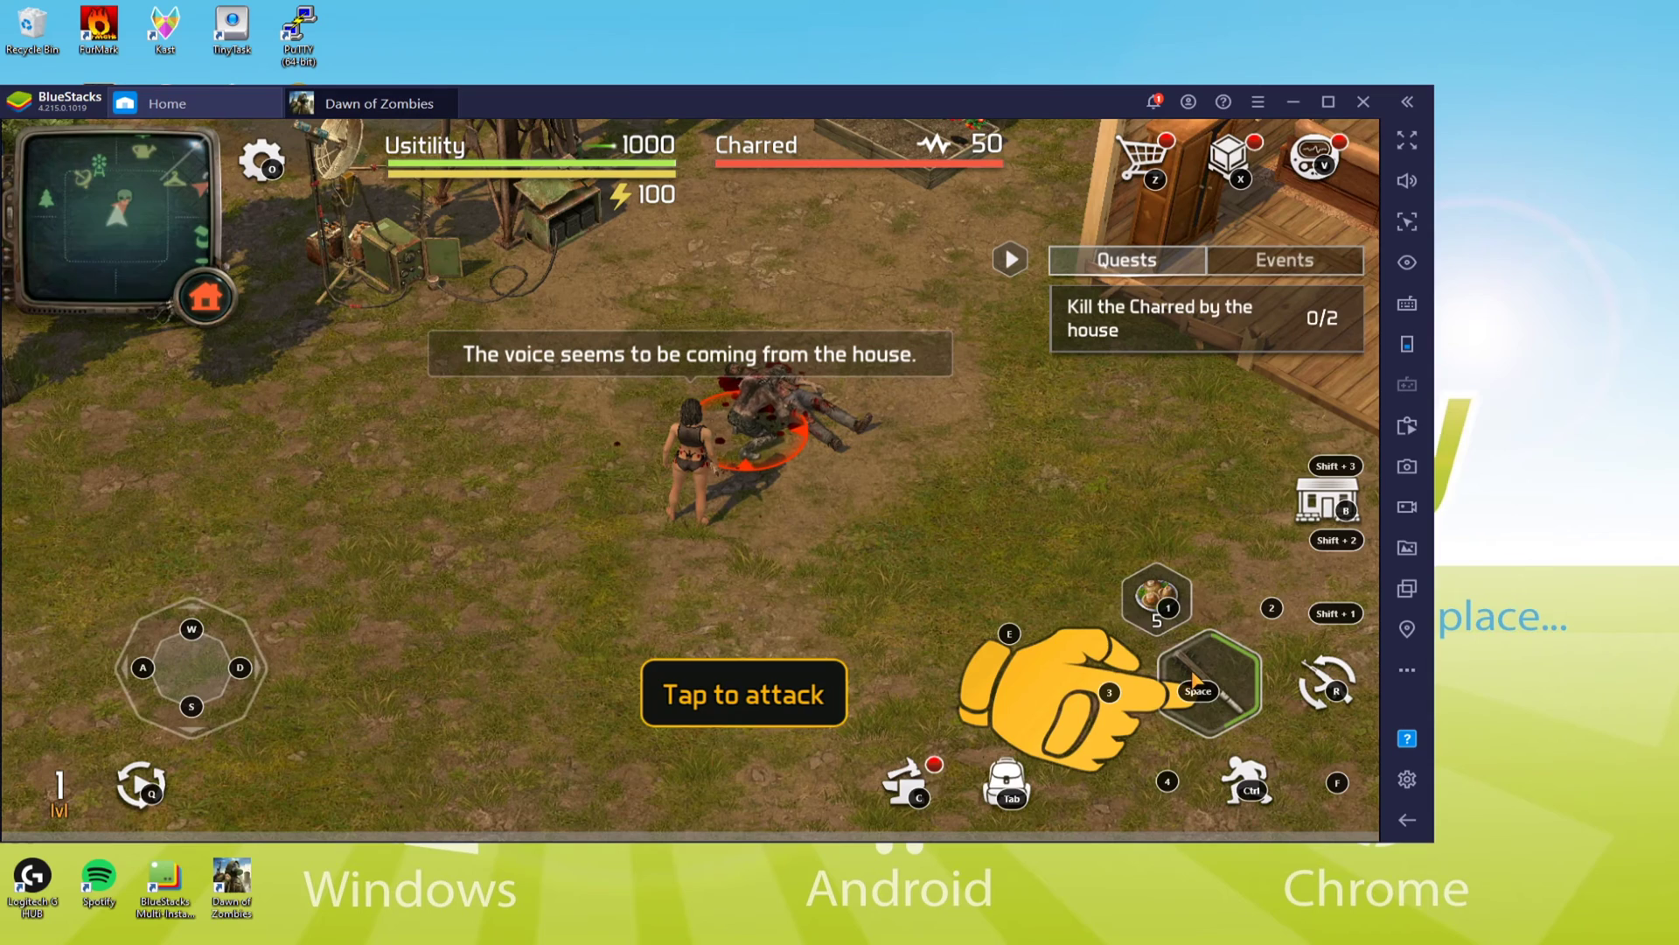
Kill the first Charred near the house and open the dead body's loot
key(space)
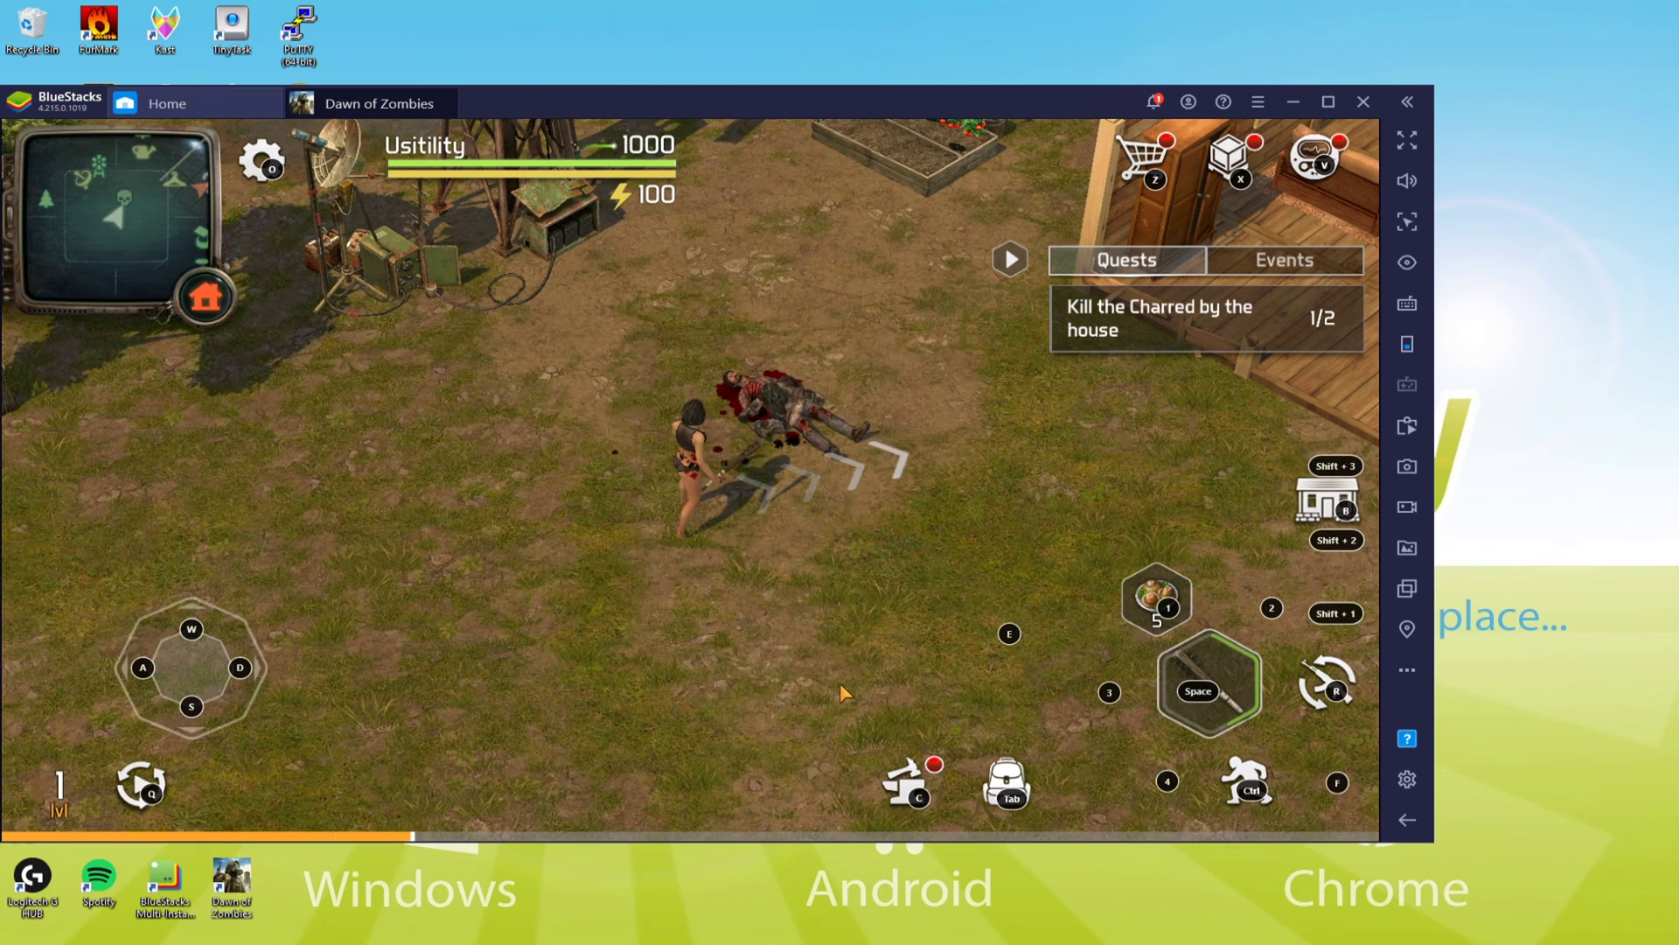
click(805, 530)
key(space)
click(800, 538)
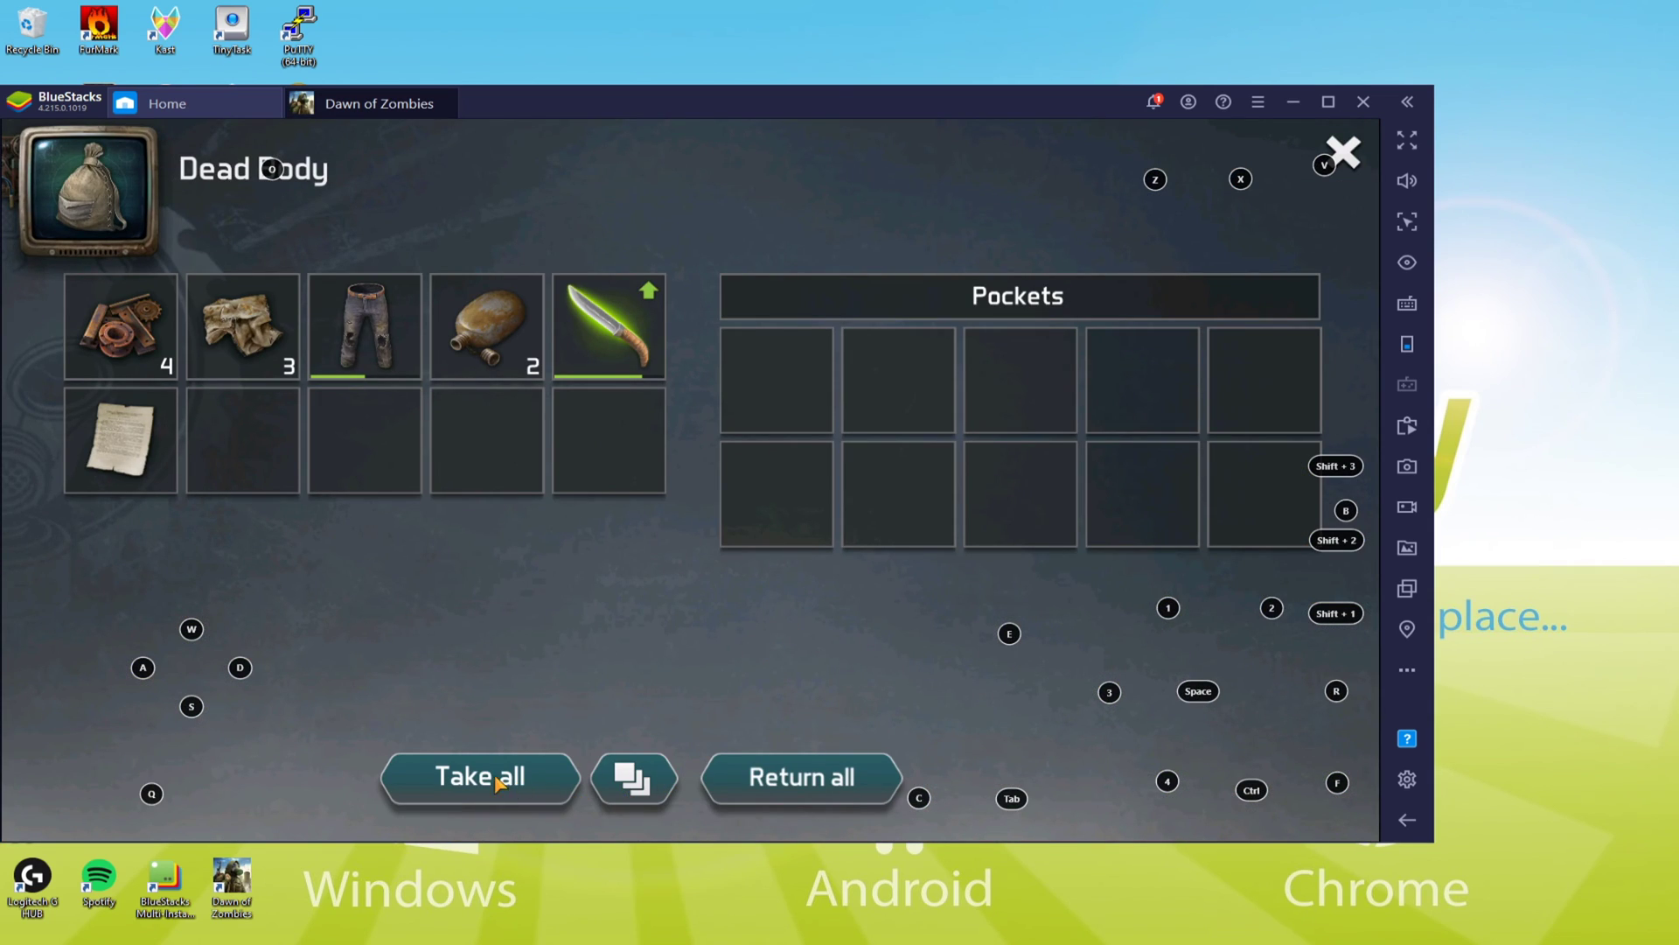
Take all items from the dead body, close its loot window and move the character toward the house
click(517, 784)
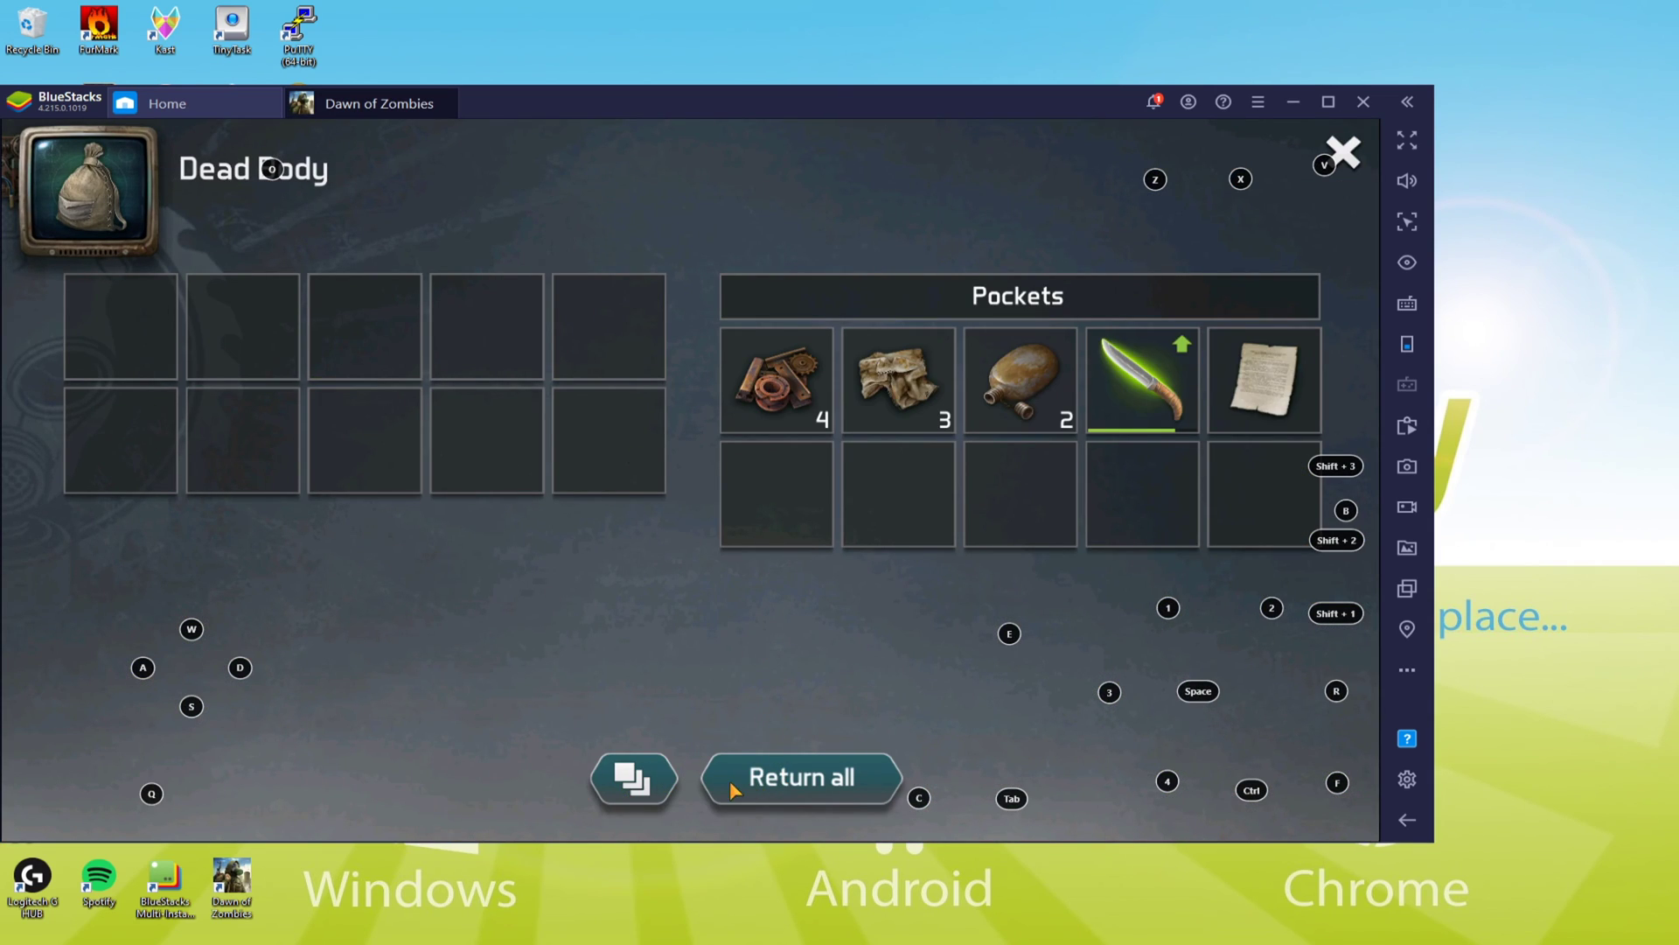
click(1348, 151)
key(d)
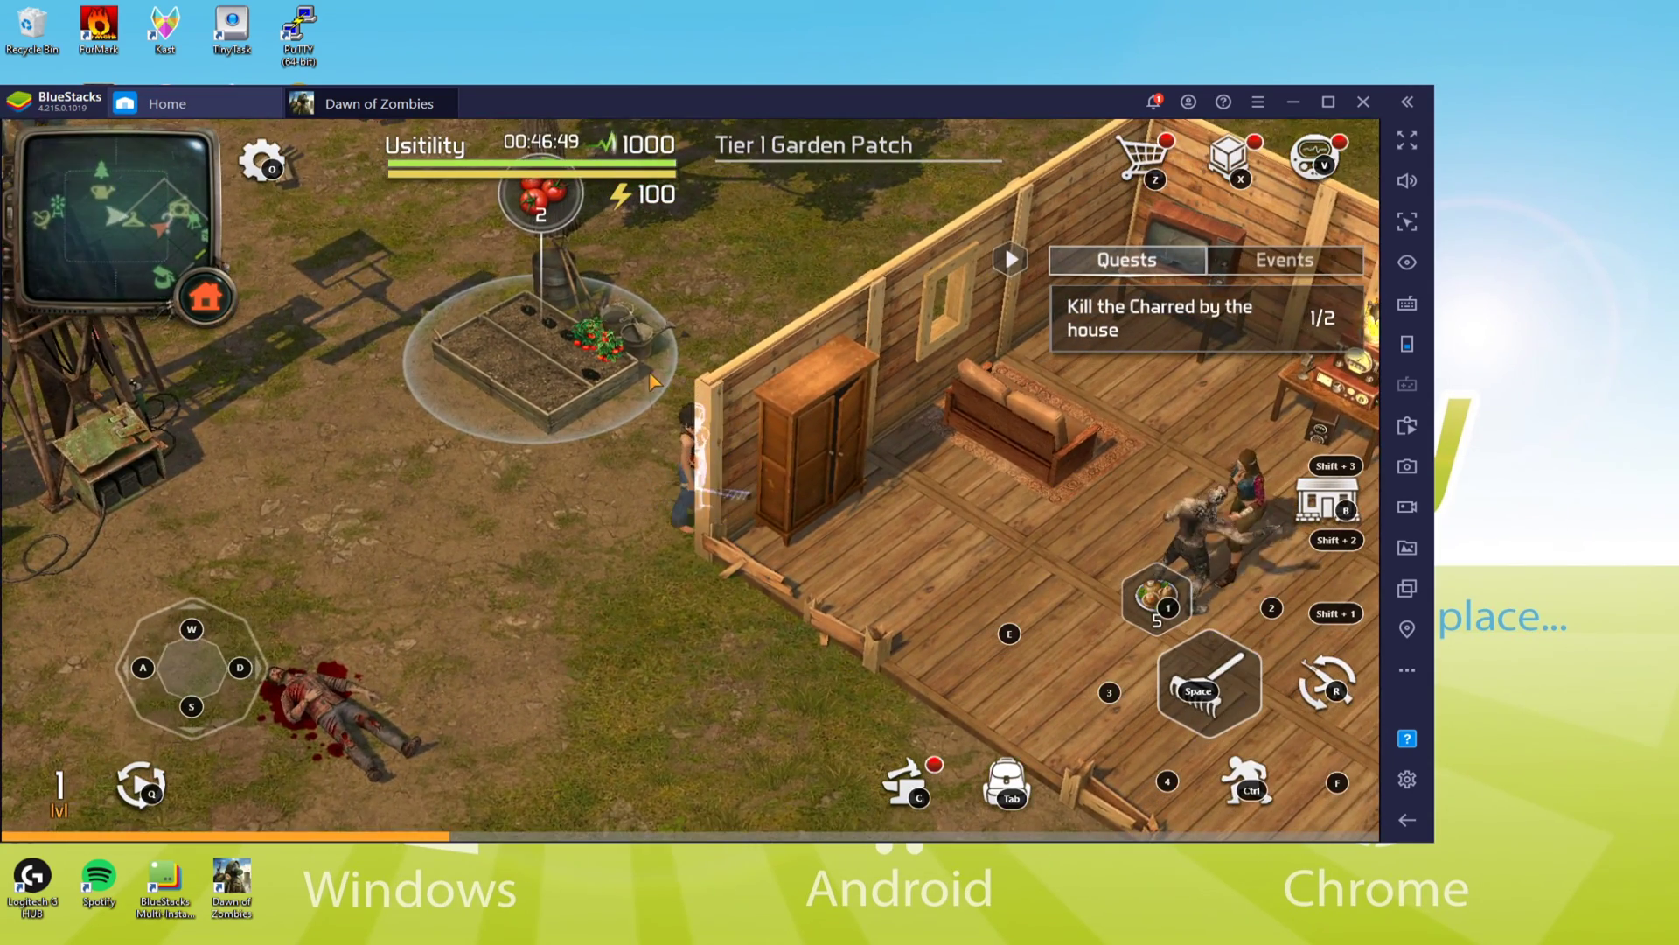